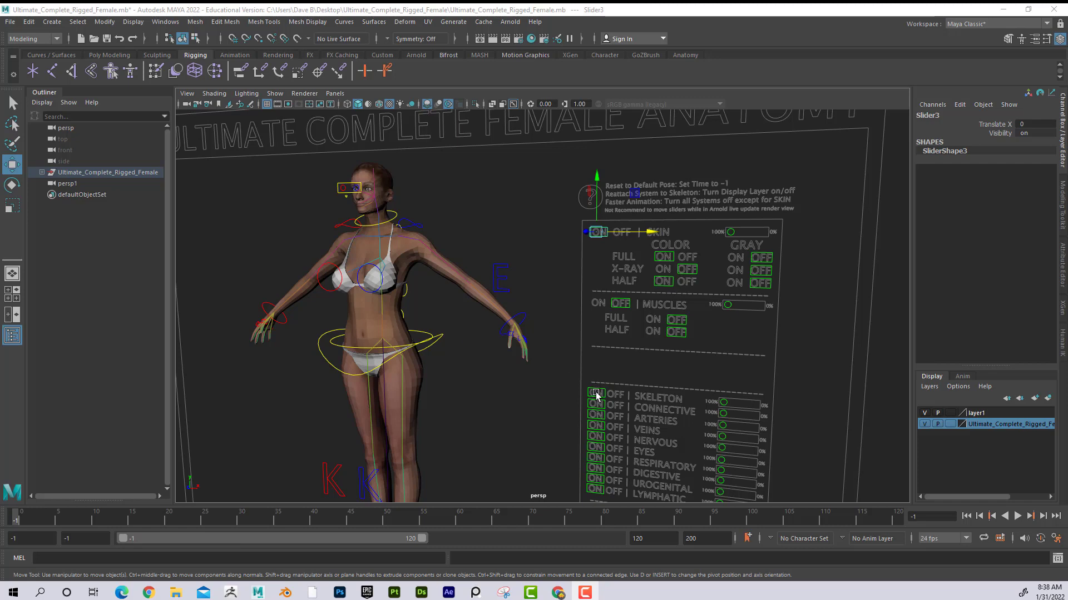
Step: Set the rig's skin toggle to ON and move the skin opacity slider to about halfway, 4.573 on X
drag(627, 236, 570, 230)
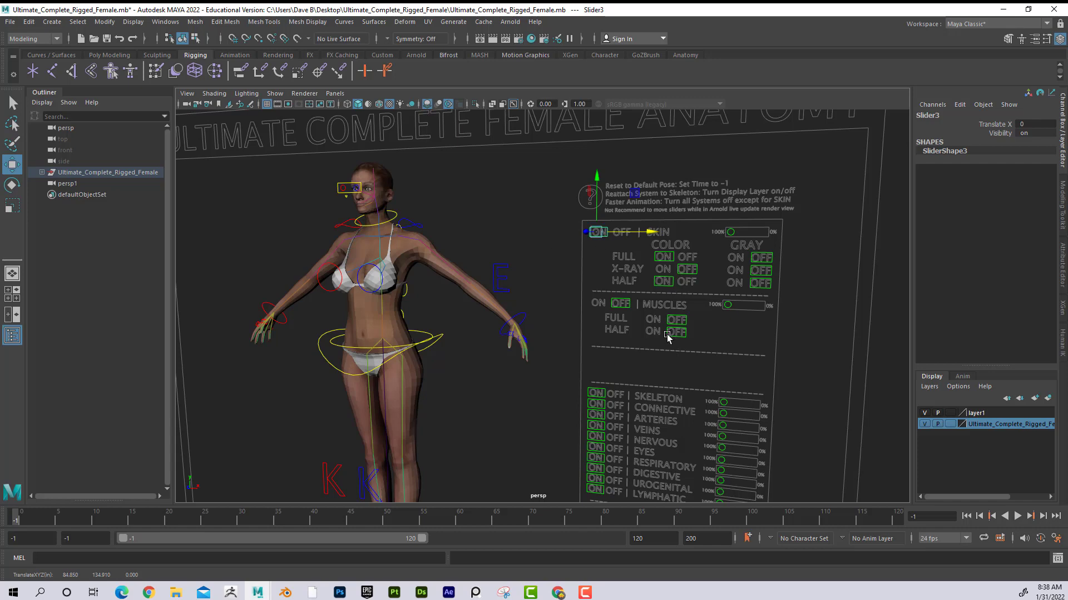
mouse_move(619, 381)
alt+mouse_down()
mouse_move(648, 384)
mouse_move(624, 381)
alt+mouse_up()
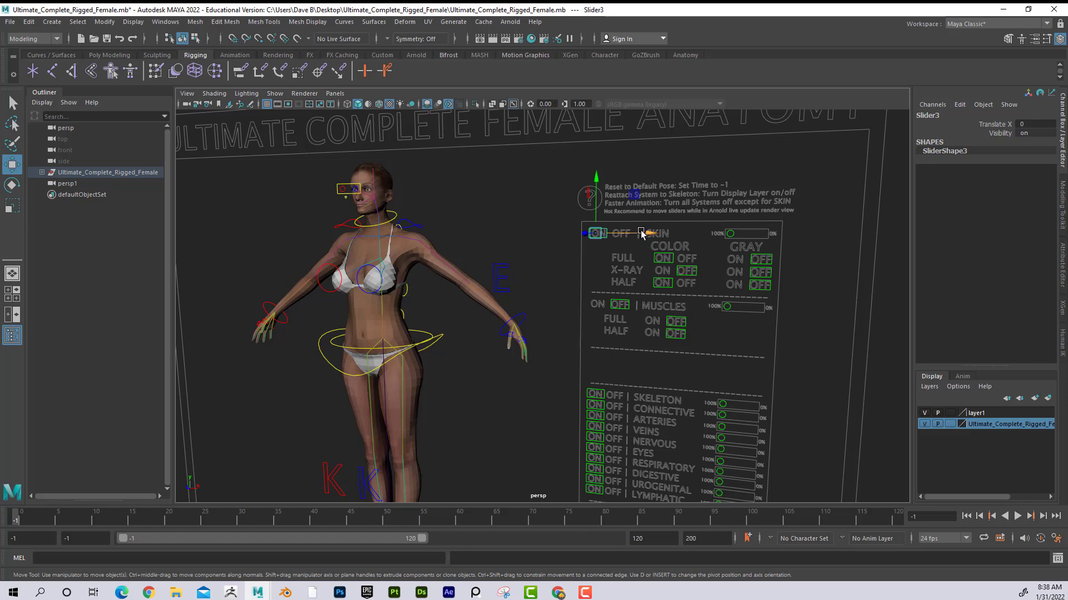
drag(642, 232, 597, 231)
click(733, 235)
mouse_move(743, 236)
mouse_down()
mouse_move(776, 234)
mouse_move(747, 235)
mouse_up()
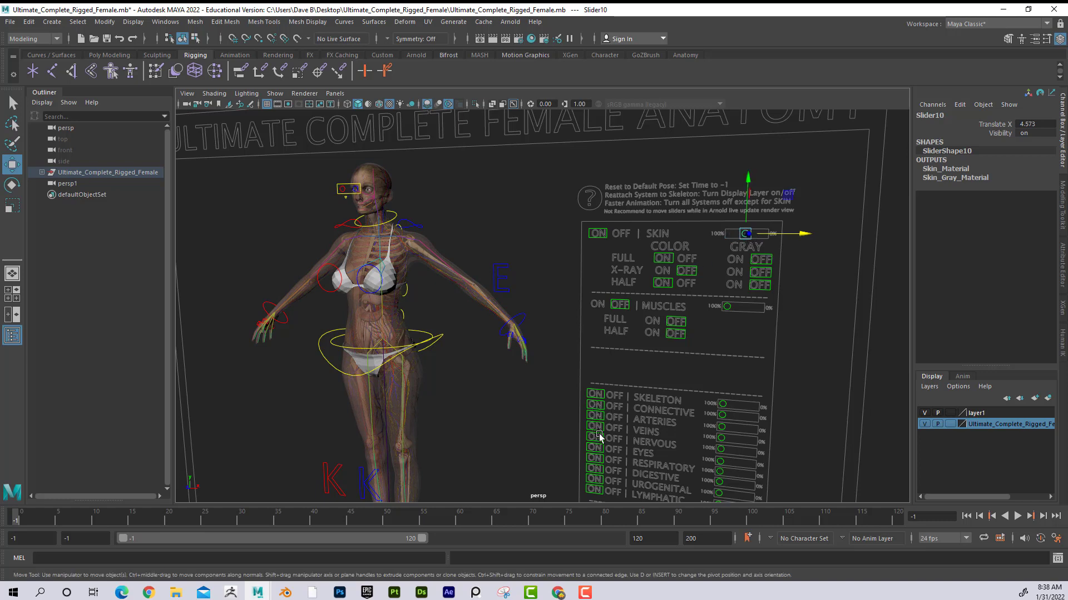
Step: Set the skin toggle on the rig's control board to OFF
click(594, 416)
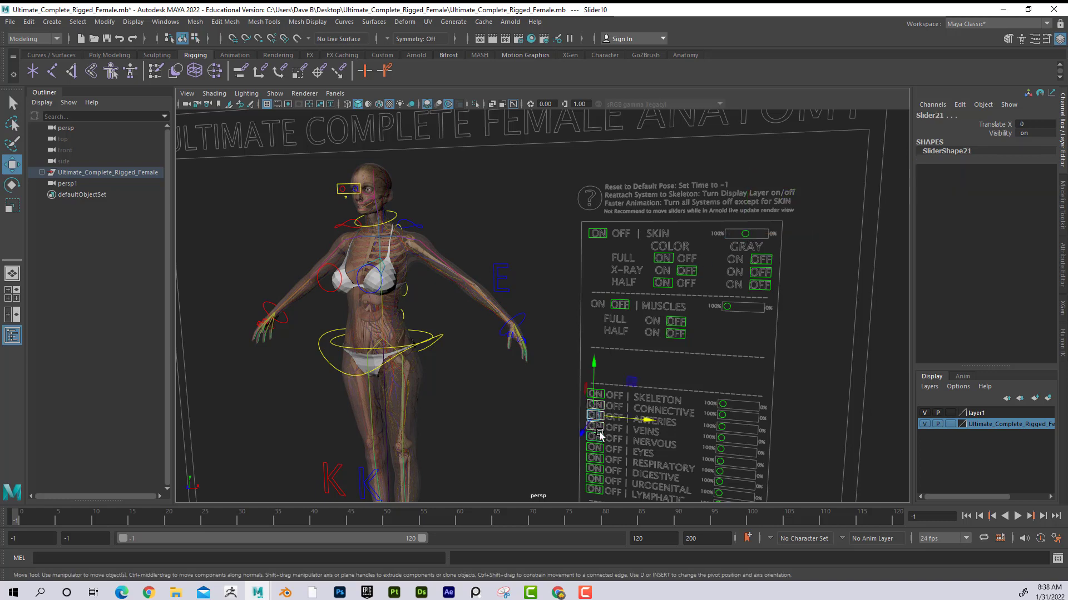
click(607, 233)
drag(653, 234, 675, 236)
Step: Switch off all the anatomy systems listed on the control board except the skeleton
drag(583, 390, 597, 494)
drag(618, 418, 604, 400)
click(624, 393)
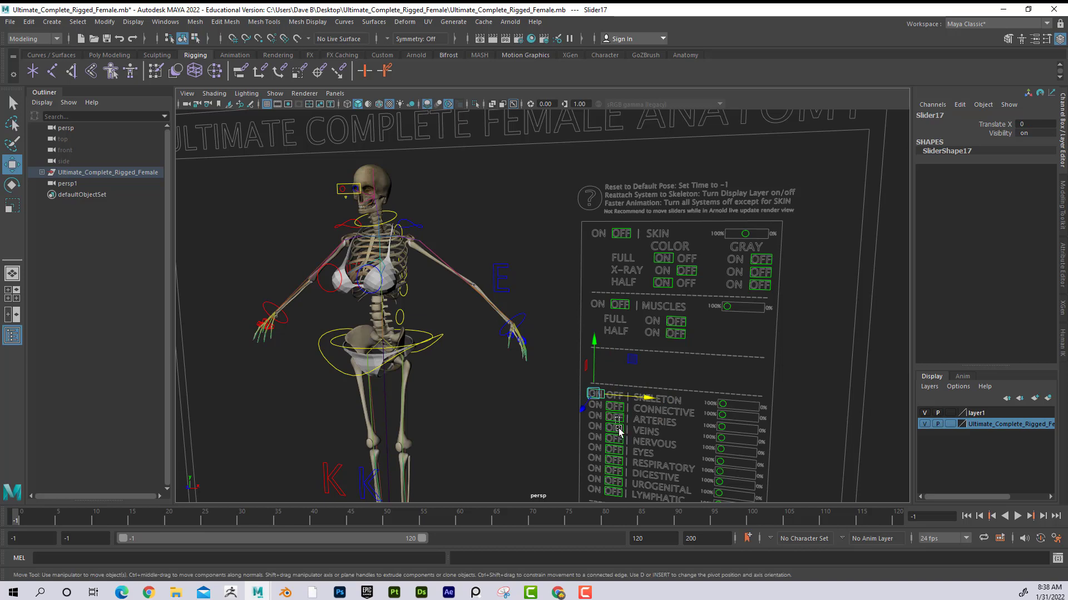
Step: Switch the connective, arteries, veins, nervous and remaining anatomy system toggles back to ON
drag(610, 413, 546, 412)
click(619, 402)
drag(623, 407, 568, 397)
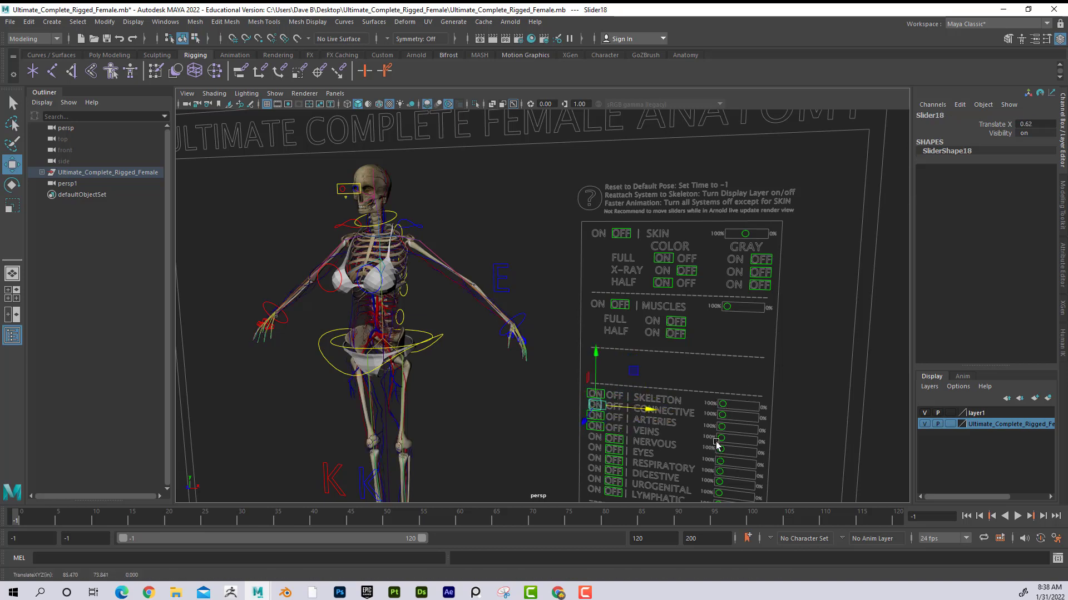
drag(612, 437, 529, 452)
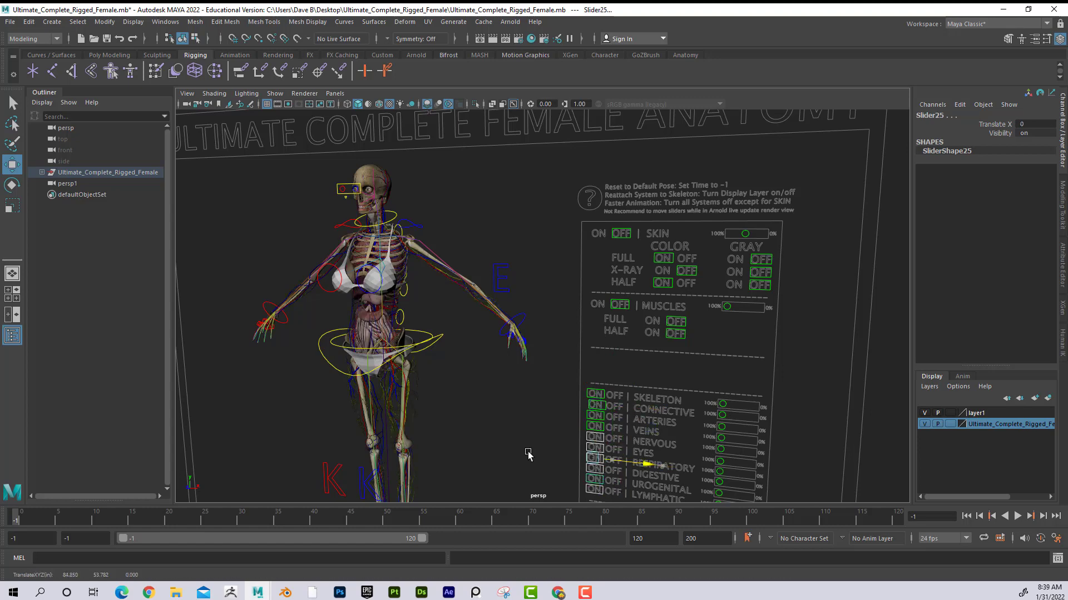
Step: Try out the skin toggle slider and leave it at OFF
click(633, 230)
click(631, 230)
mouse_move(640, 233)
mouse_down()
mouse_move(578, 230)
mouse_move(627, 234)
mouse_up()
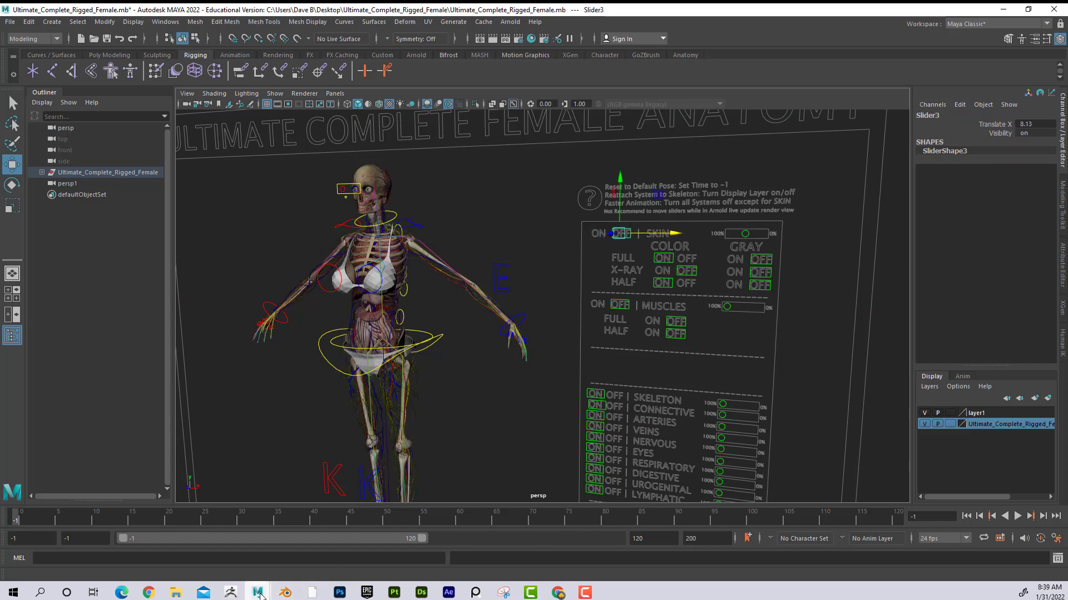
Step: Switch to the empty Maya scene and create a polygon cube
mouse_move(258, 594)
click(307, 528)
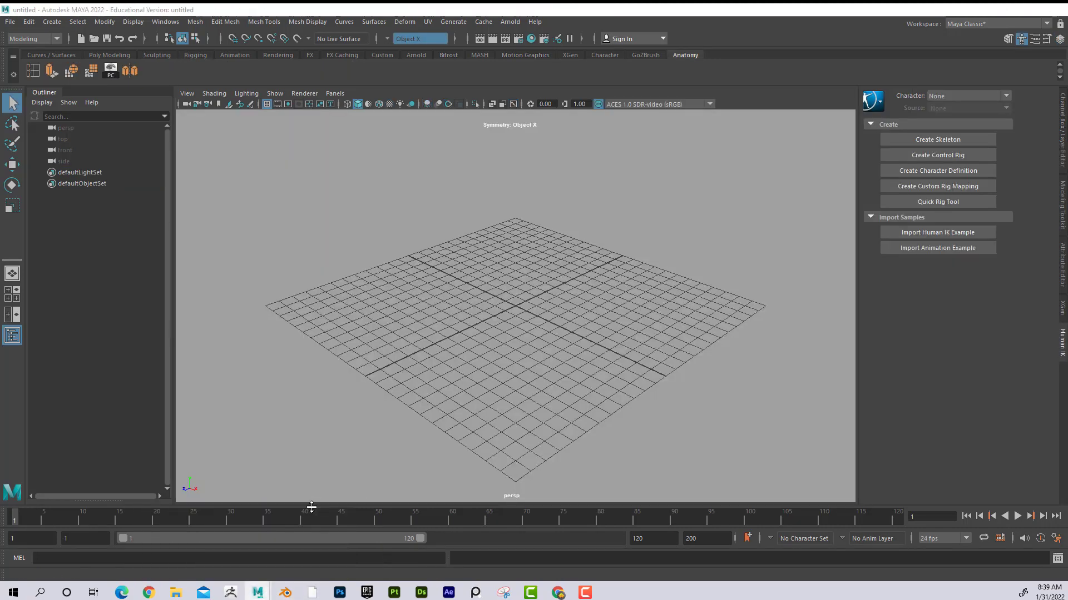
click(52, 22)
mouse_move(71, 55)
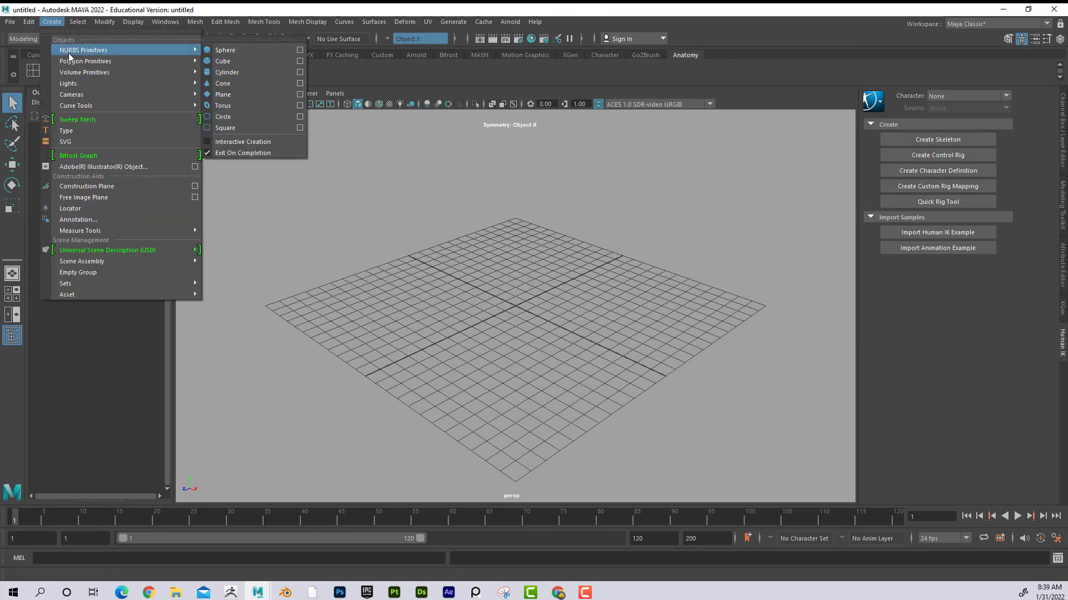
click(234, 72)
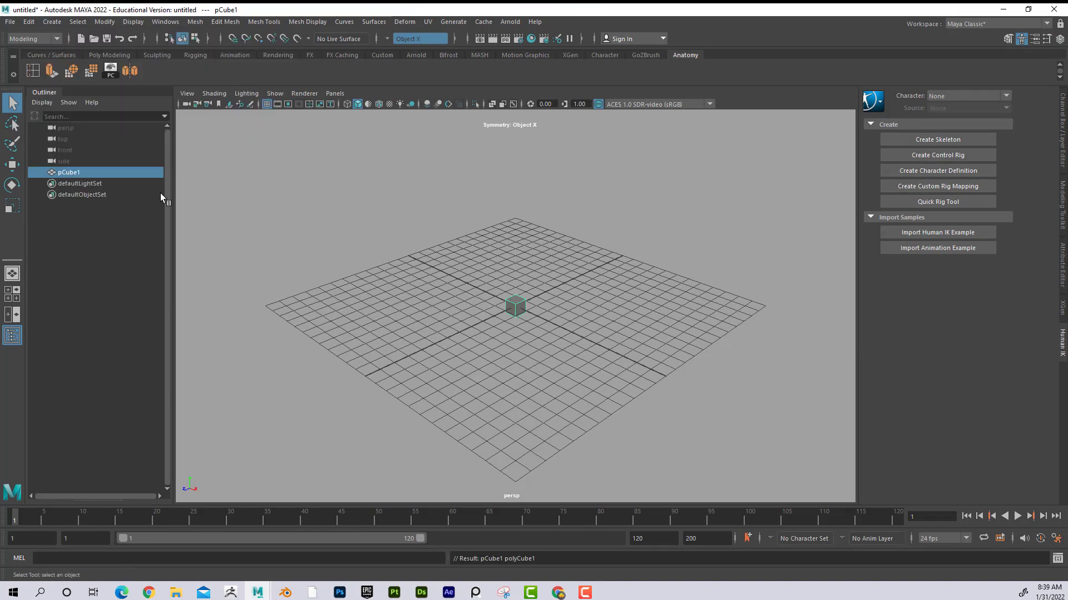
Step: Scale the cube up uniformly and move it beside the grid, to about -15 on X and 5 on Y
click(11, 204)
drag(511, 305, 509, 214)
click(12, 165)
drag(548, 283, 412, 220)
alt+drag(448, 336, 514, 306)
alt+middle_drag(514, 306, 542, 323)
drag(328, 220, 325, 192)
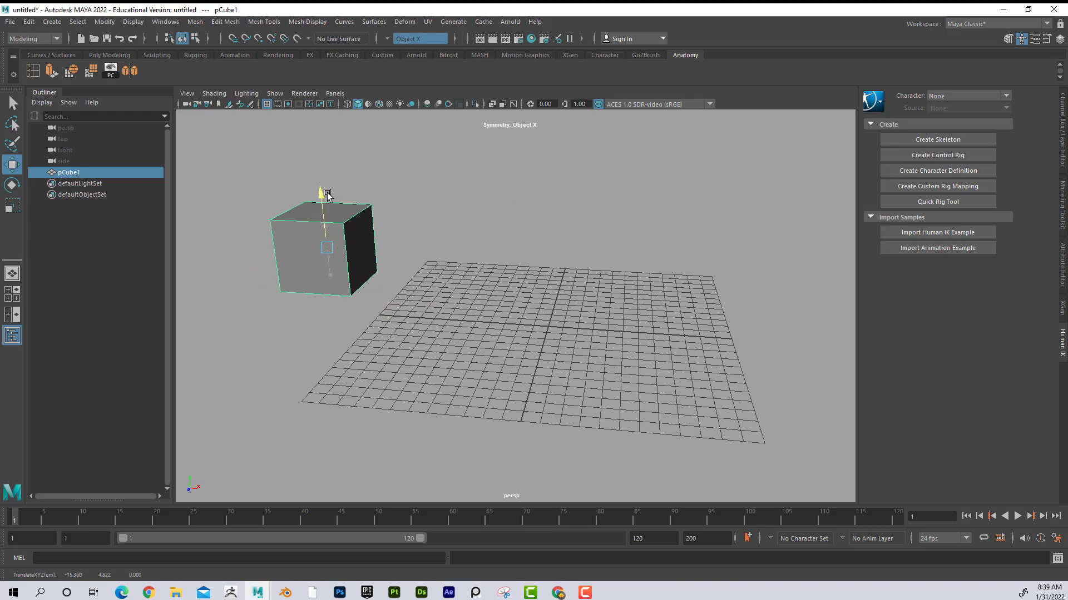
drag(378, 248, 420, 250)
drag(366, 201, 369, 226)
scroll(487, 279, down, 5)
scroll(492, 306, up, 3)
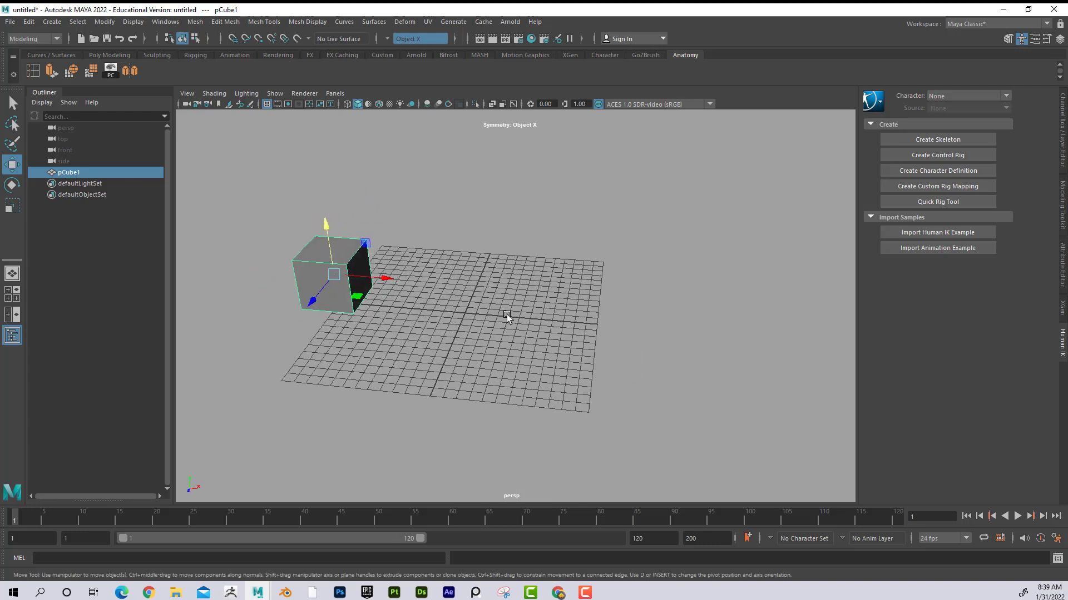
Step: Create a 3D type object and set its text to "ON OFF"
click(52, 22)
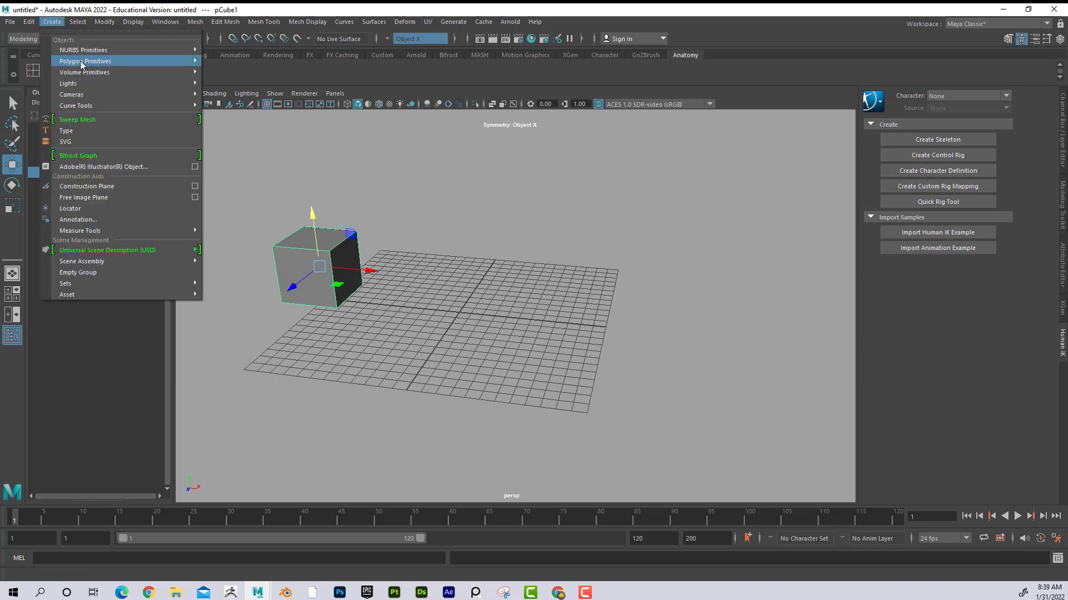
mouse_move(85, 66)
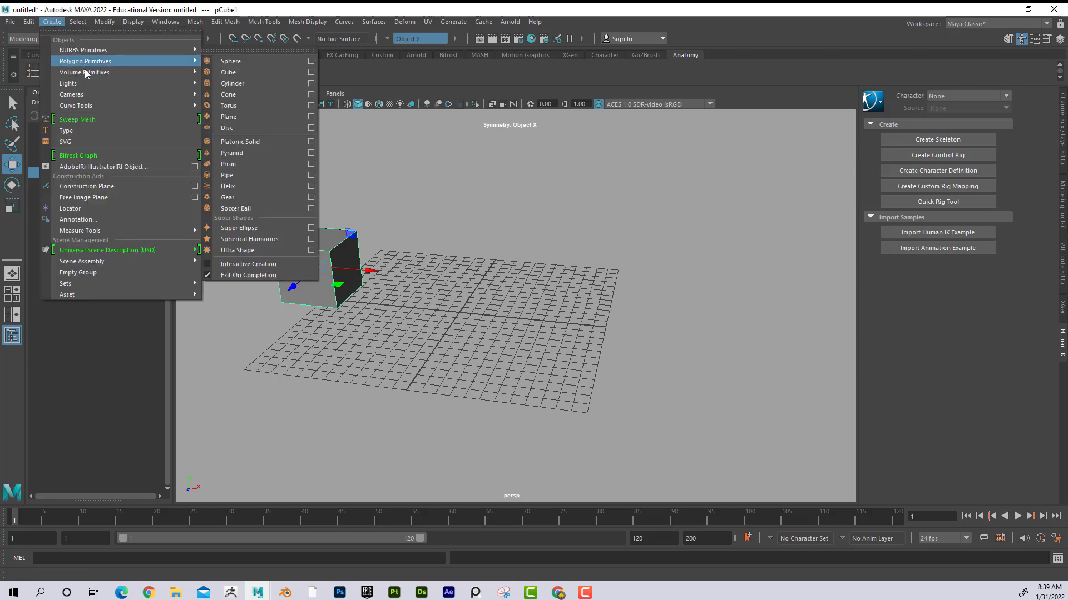
click(105, 134)
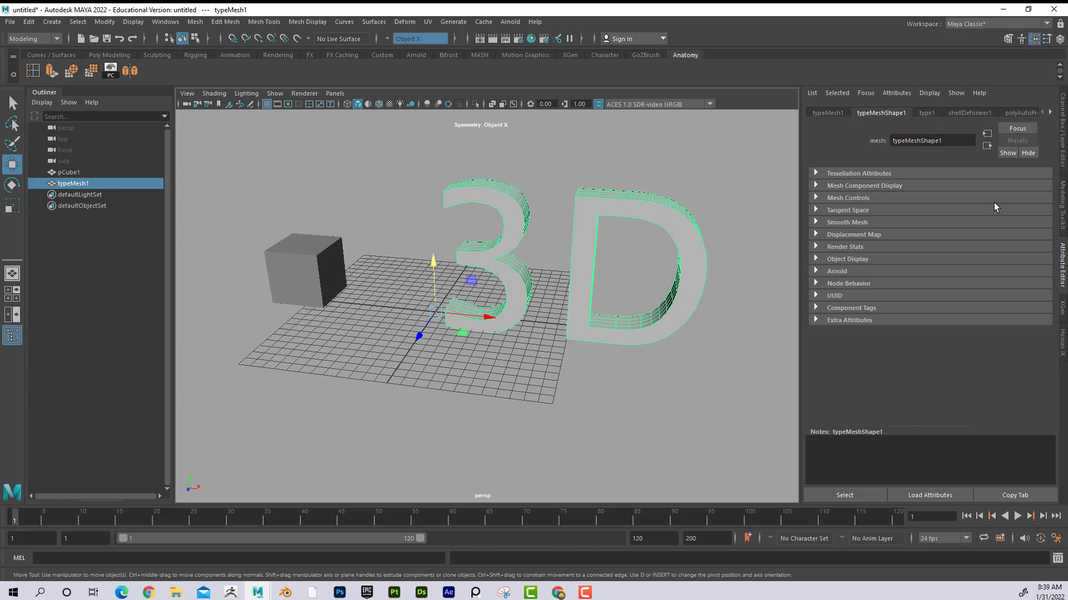
click(926, 113)
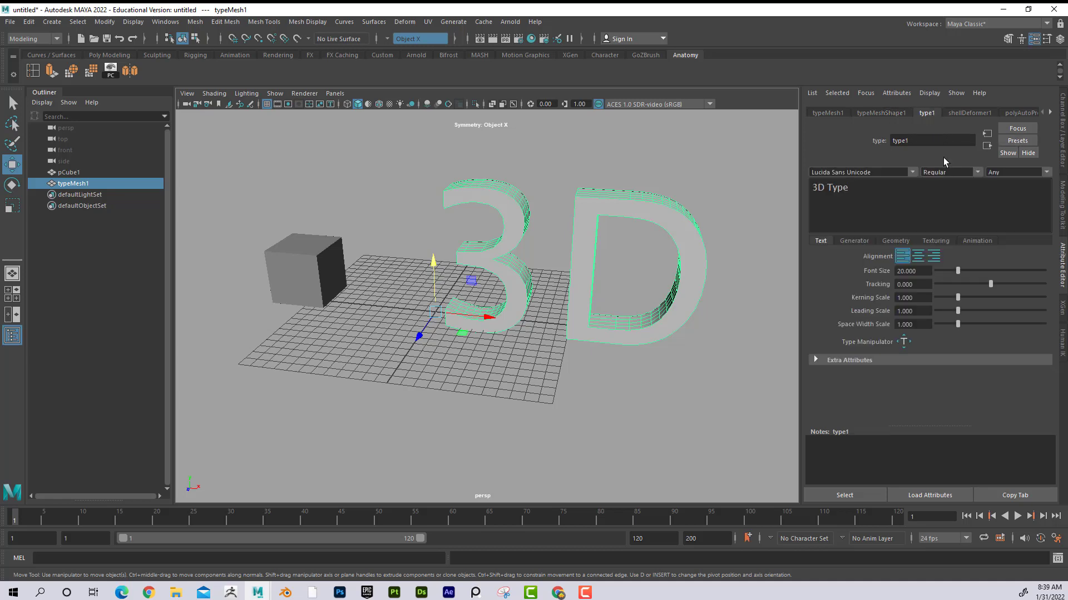
triple_click(873, 191)
text(ON   OFF)
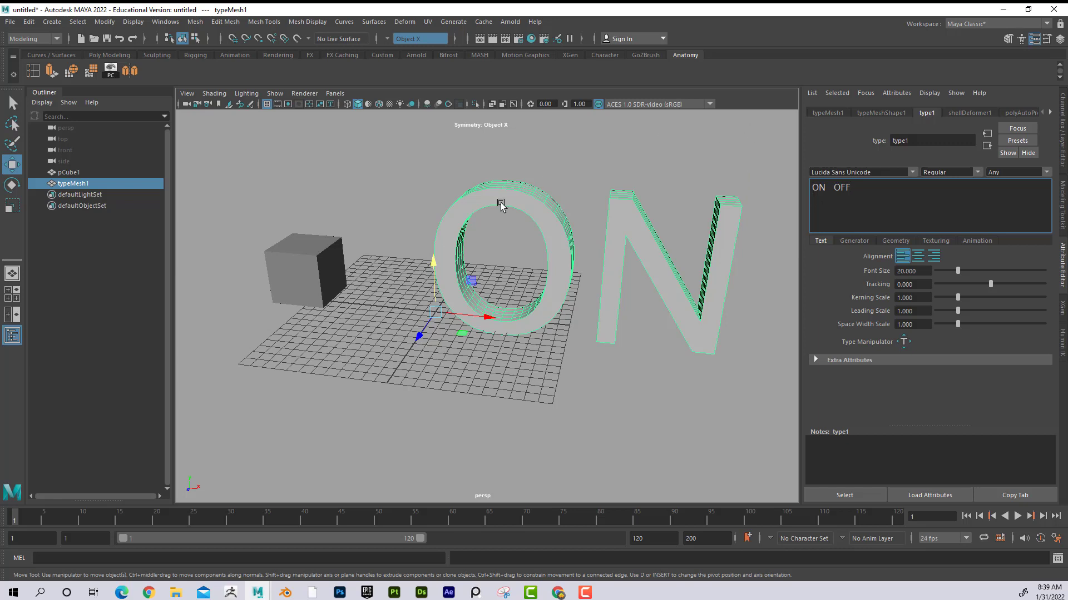
Step: Create curves from the ON OFF type and delete the original type mesh
scroll(578, 347, down, 6)
alt+drag(585, 309, 594, 302)
alt+middle_drag(594, 302, 505, 300)
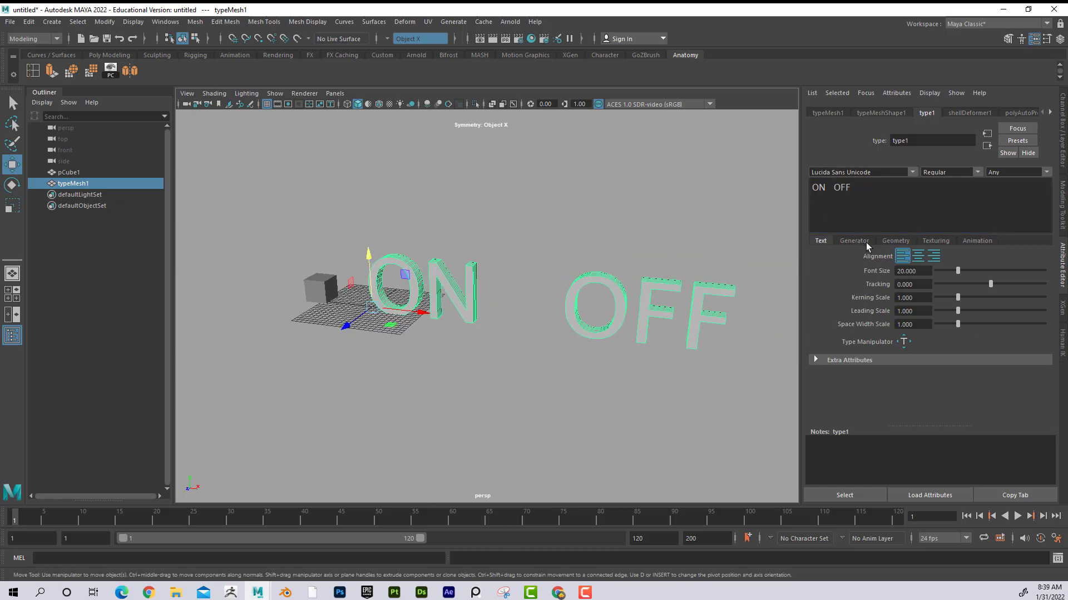
click(896, 243)
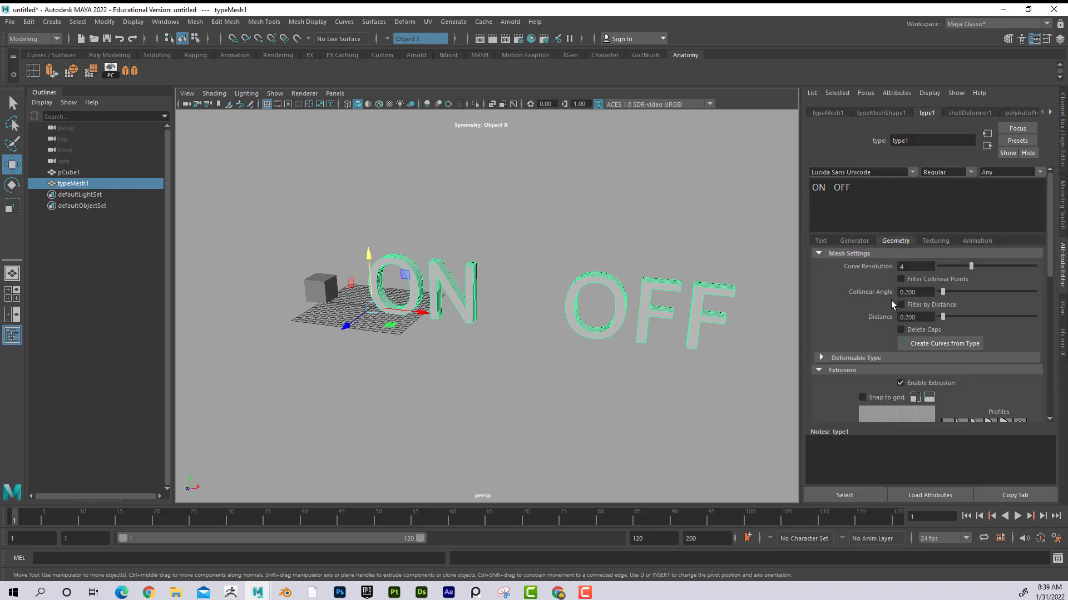
click(942, 345)
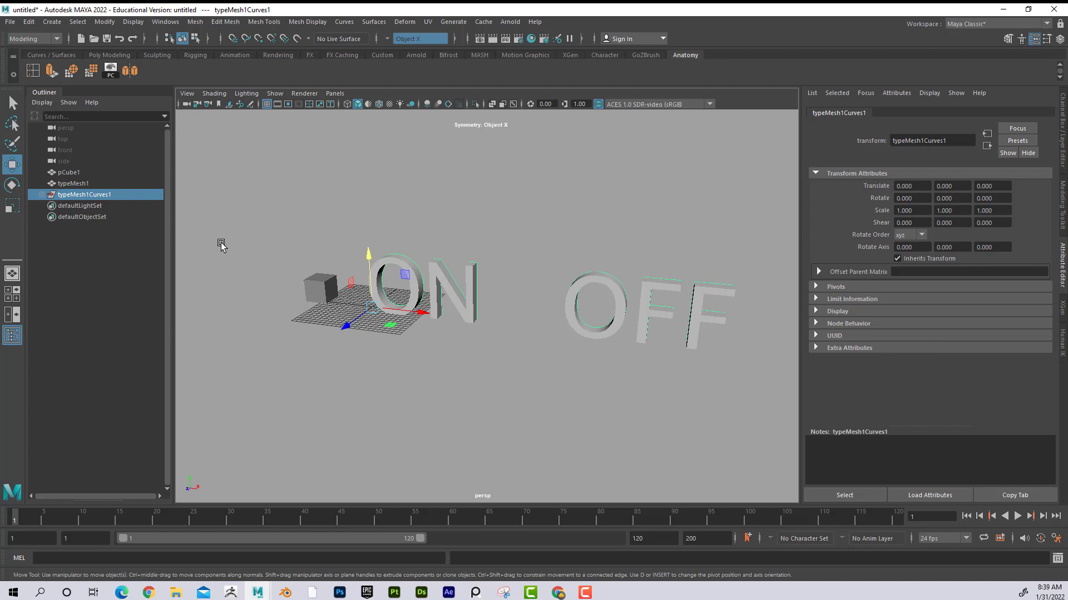
click(397, 262)
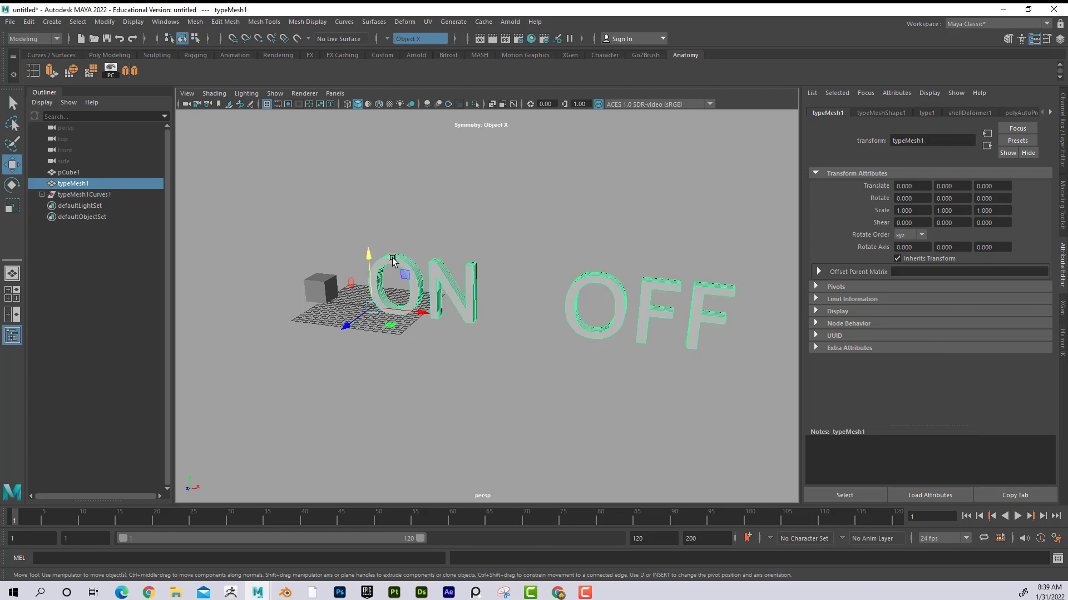
key(Delete)
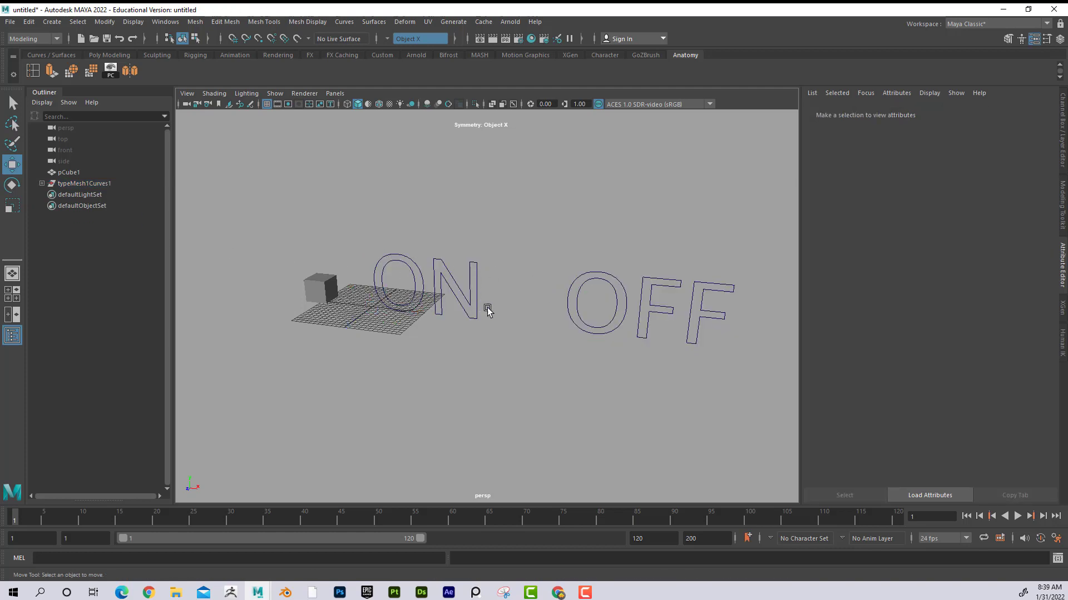
Step: Scale the ON OFF curve group down uniformly to about 0.171
alt+drag(489, 310, 456, 278)
click(89, 184)
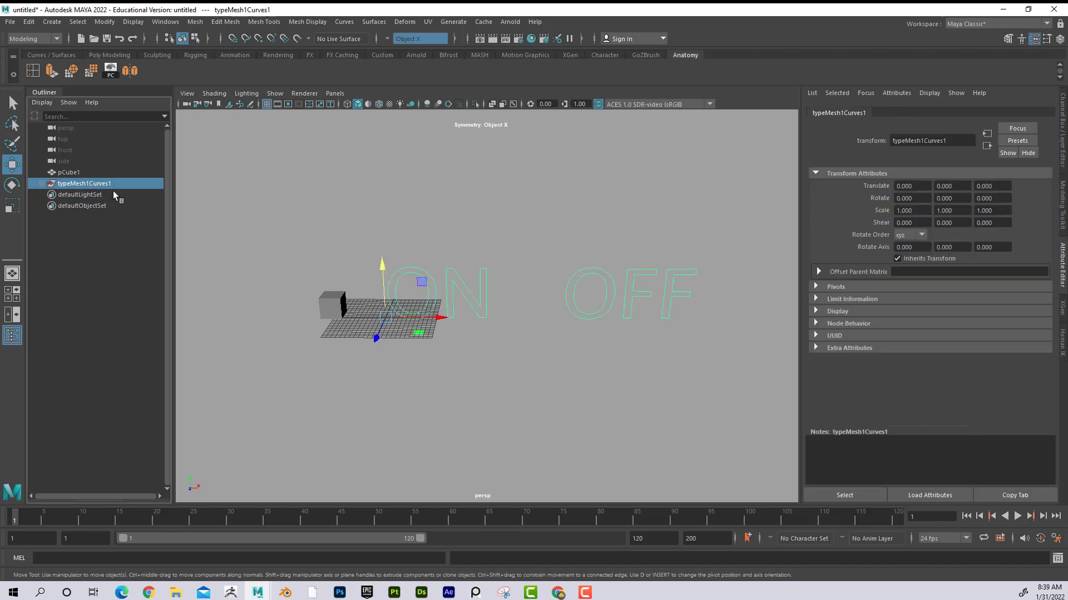
key(r)
drag(383, 320, 126, 325)
Step: Raise the ON OFF curve group above the grid to about 3.25 on Y
click(11, 164)
drag(386, 268, 385, 252)
alt+right_drag(434, 302, 574, 314)
alt+middle_drag(575, 315, 610, 305)
alt+right_drag(610, 305, 636, 300)
alt+drag(637, 301, 483, 249)
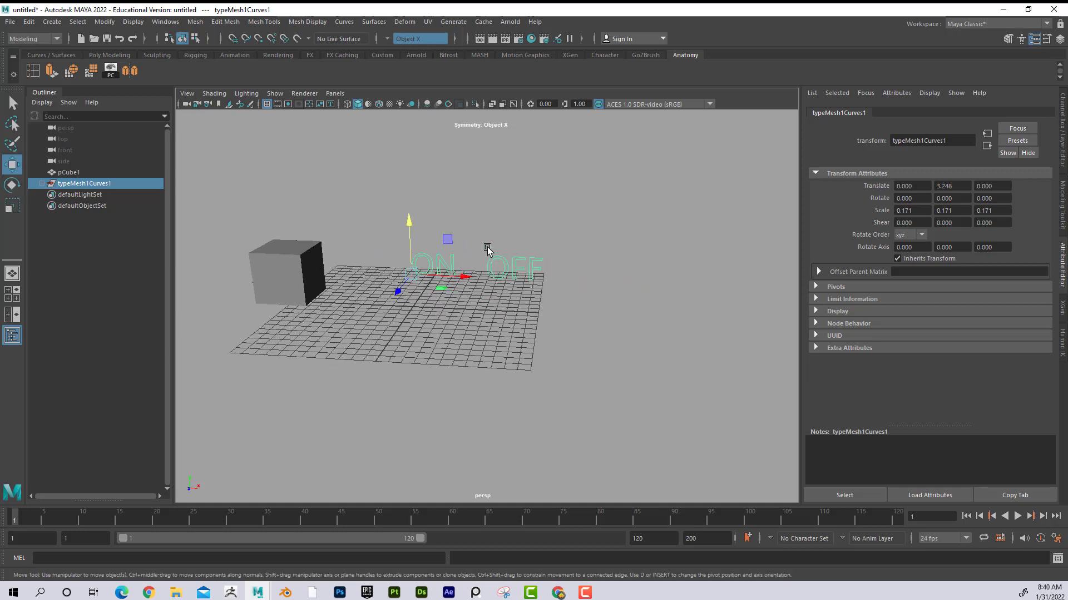
drag(528, 283, 533, 276)
drag(464, 277, 477, 278)
alt+drag(582, 292, 612, 293)
click(594, 290)
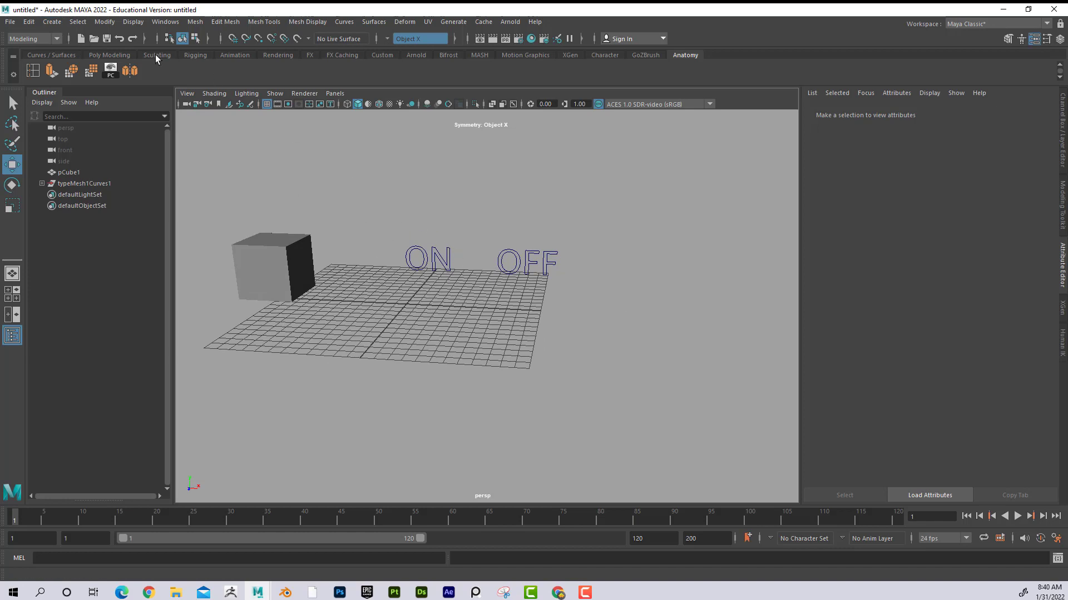
Step: Create a NURBS square scaled uniformly to about 5.17 and place it at about 6.25 on Z
click(51, 24)
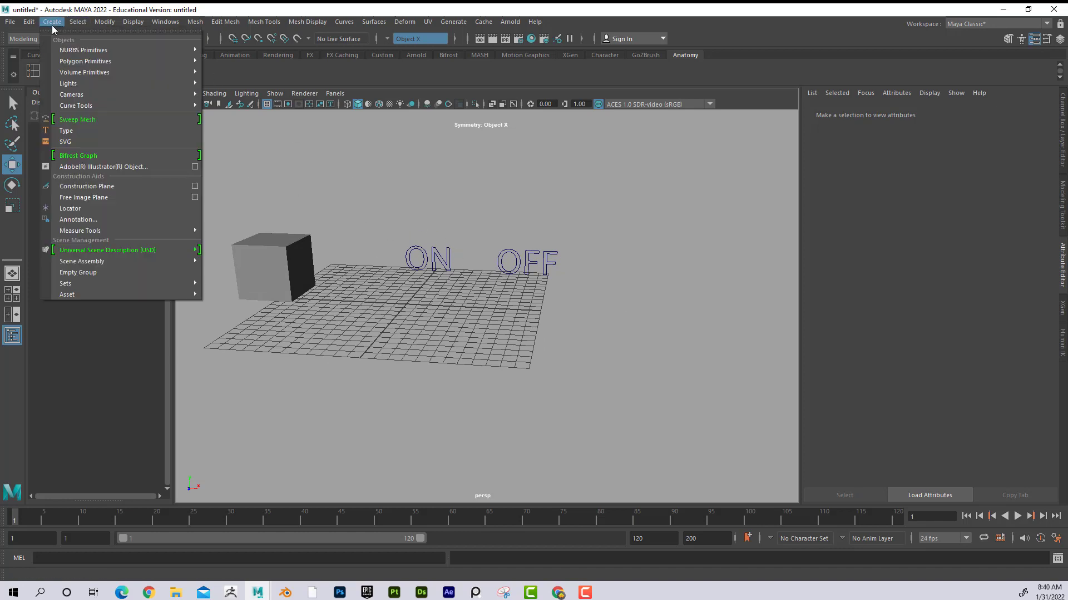
mouse_move(87, 51)
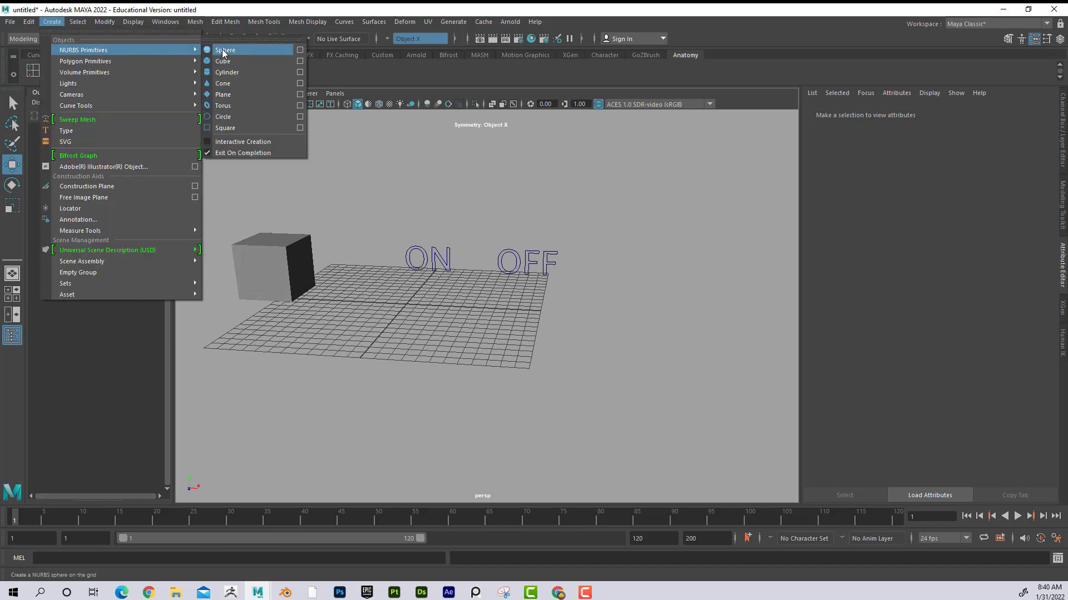
click(250, 127)
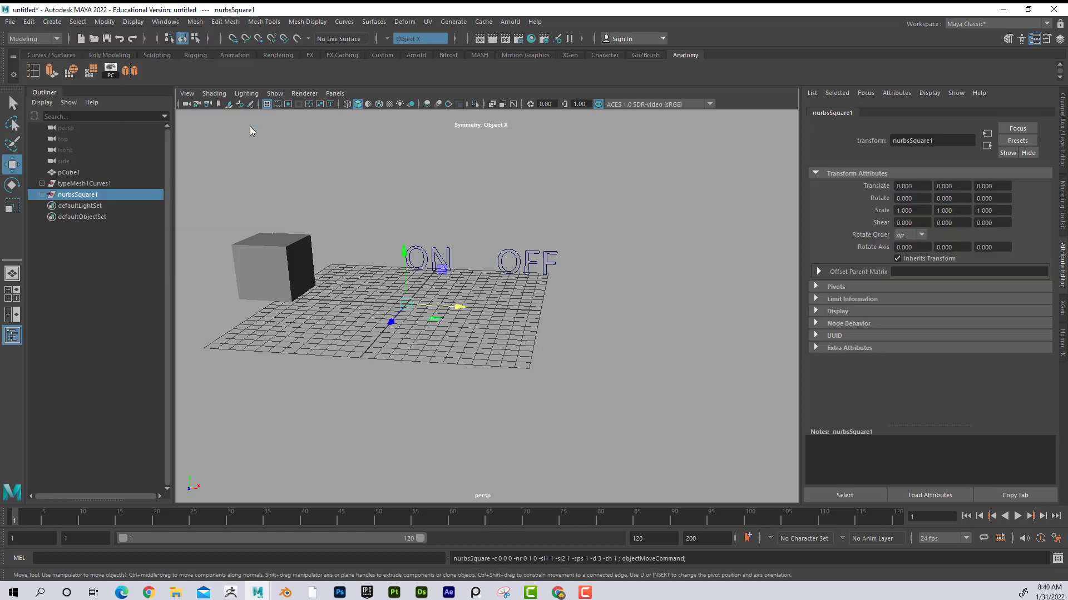
alt+drag(415, 323, 556, 340)
click(12, 203)
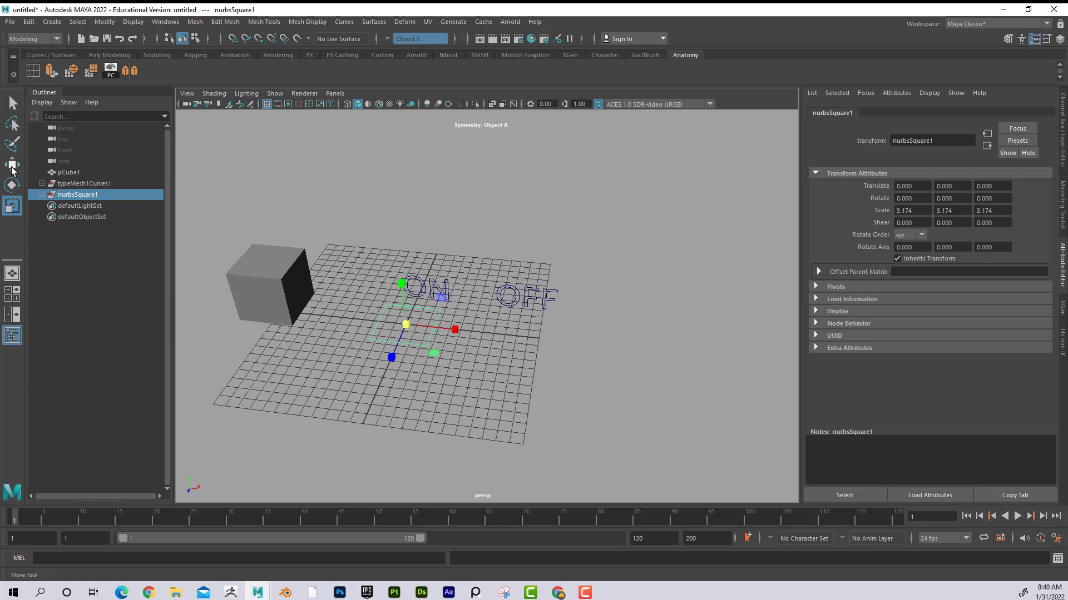
click(12, 164)
drag(394, 349, 419, 389)
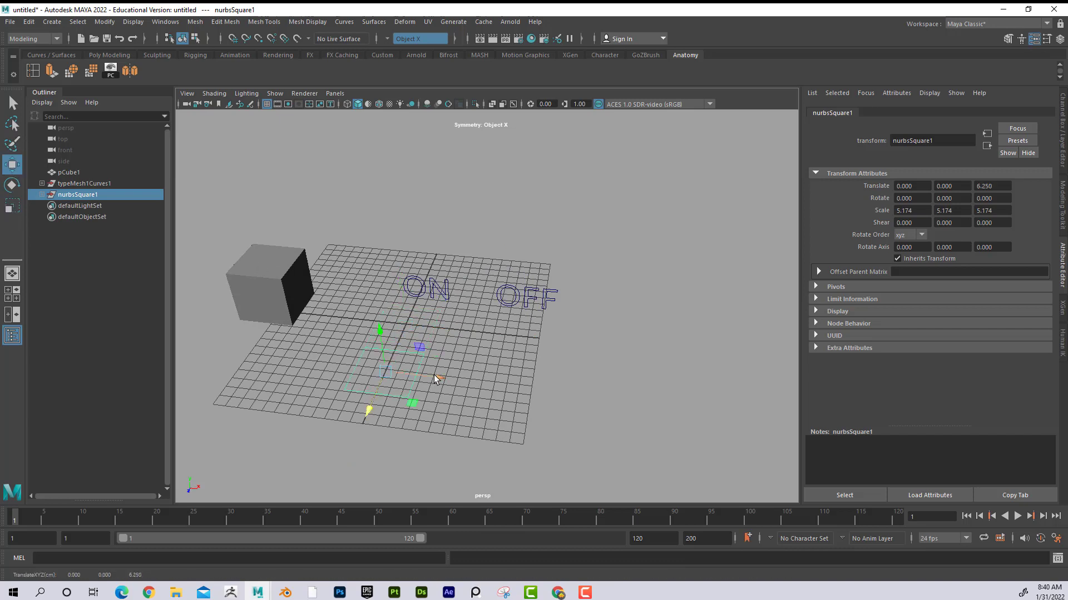
Step: Try moving individual edge curves of the NURBS square, and undo the moves back through its shift along X
click(476, 392)
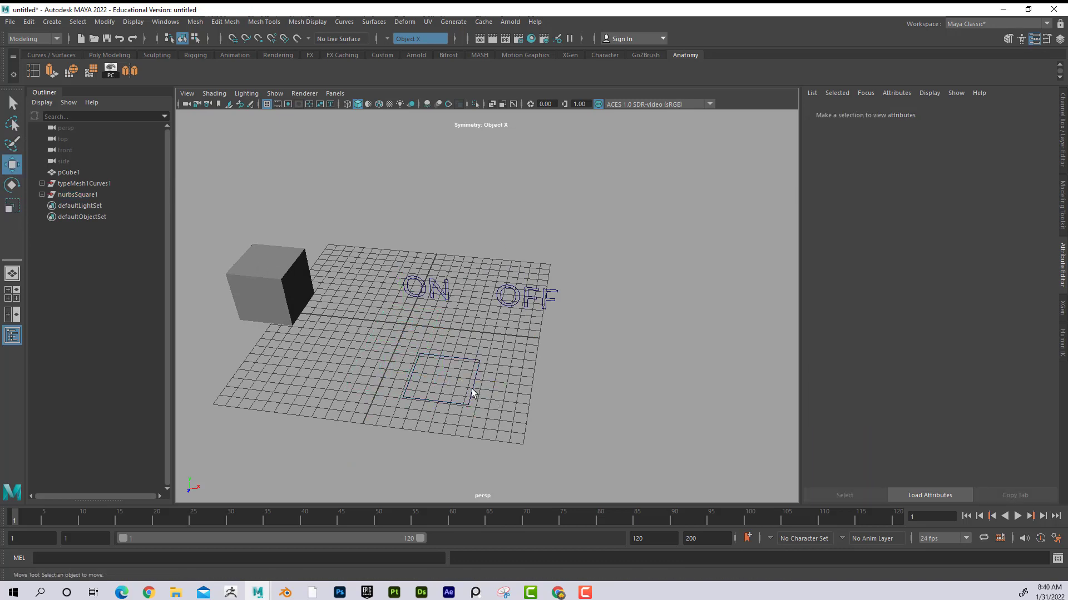
click(473, 393)
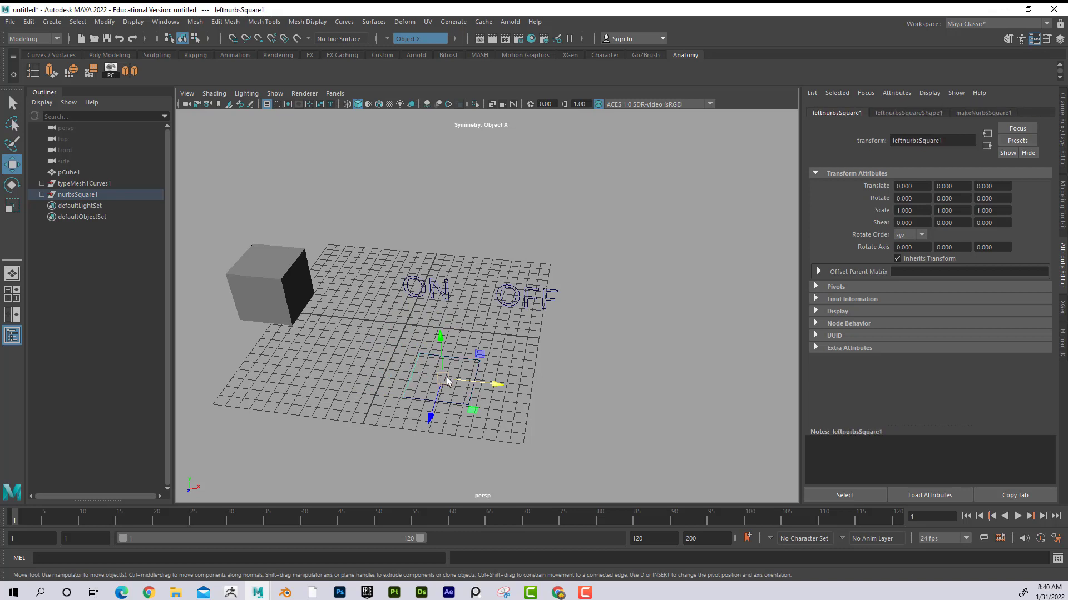
click(462, 362)
click(458, 361)
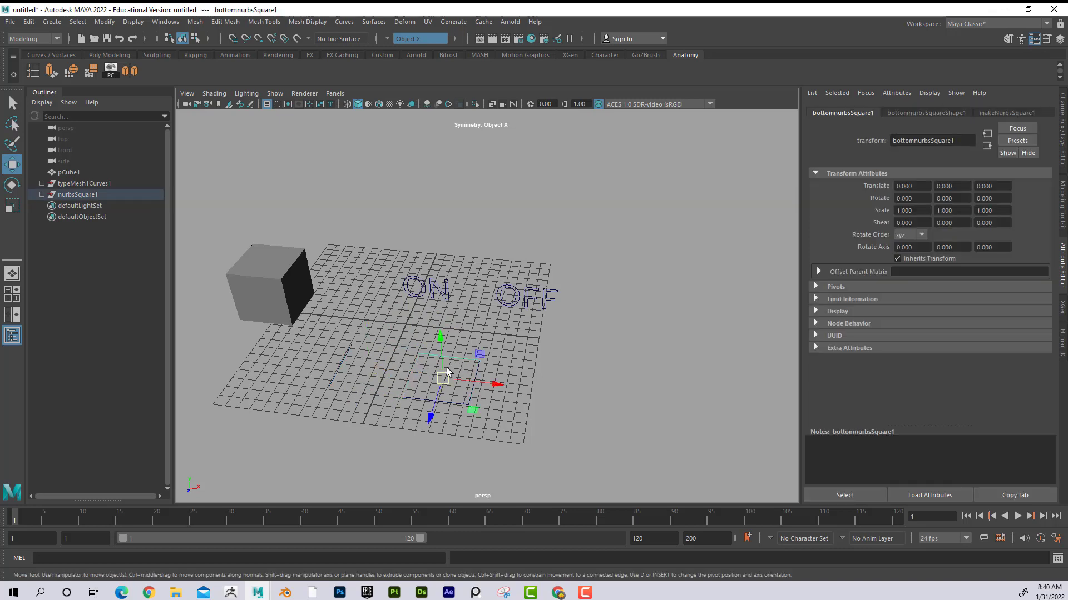
key(ctrl+z)
key(ctrl+z)
key(ctrl+z)
key(ctrl+z)
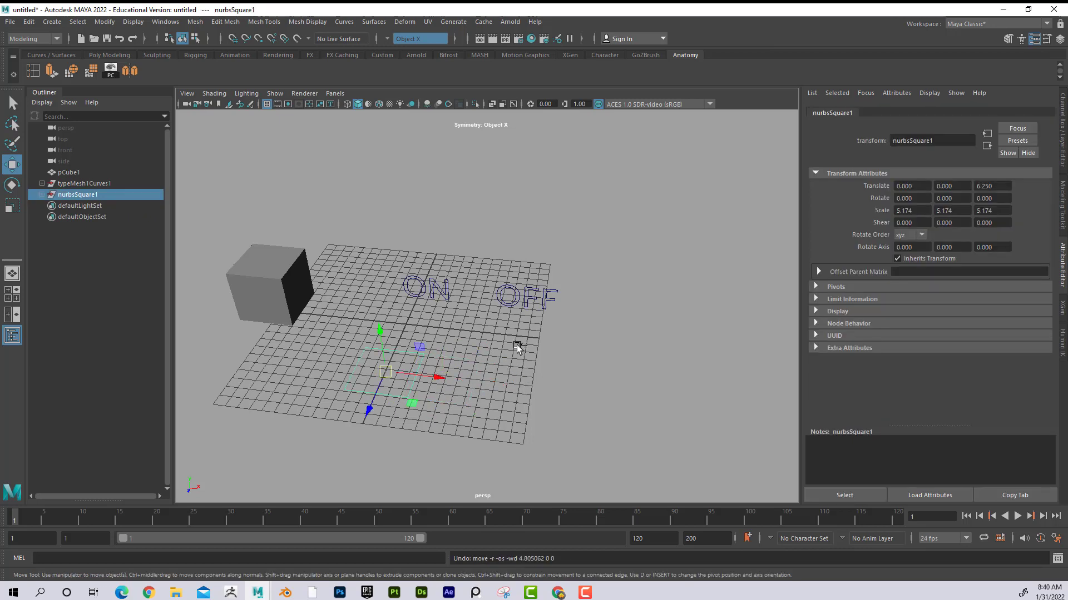
Step: Replace the NURBS square with a closed rectangle drawn on the grid using the EP Curve Tool at 1 Linear degree
key(Delete)
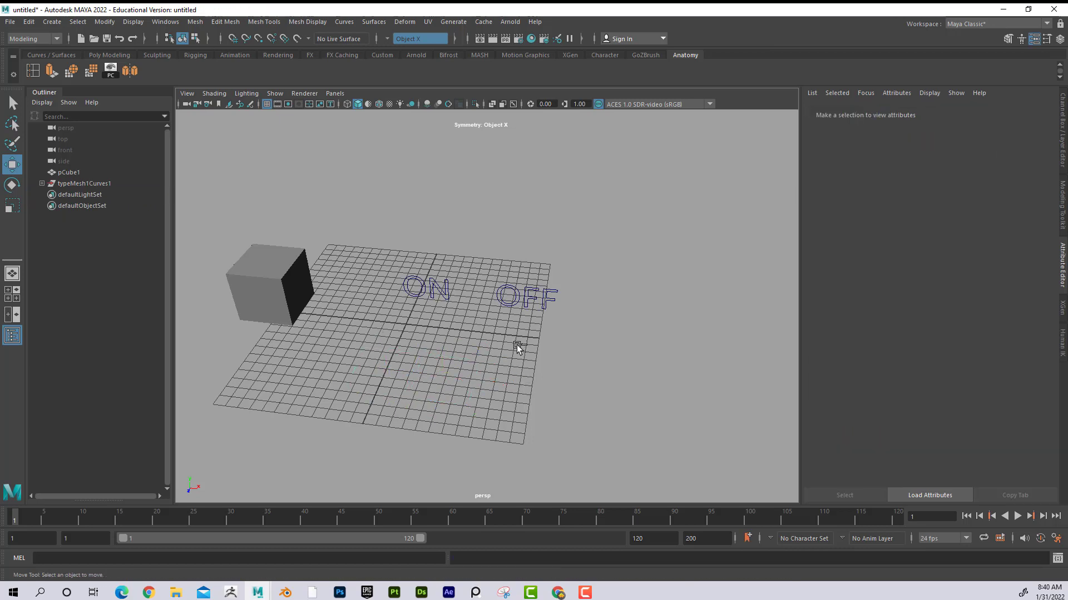
click(49, 22)
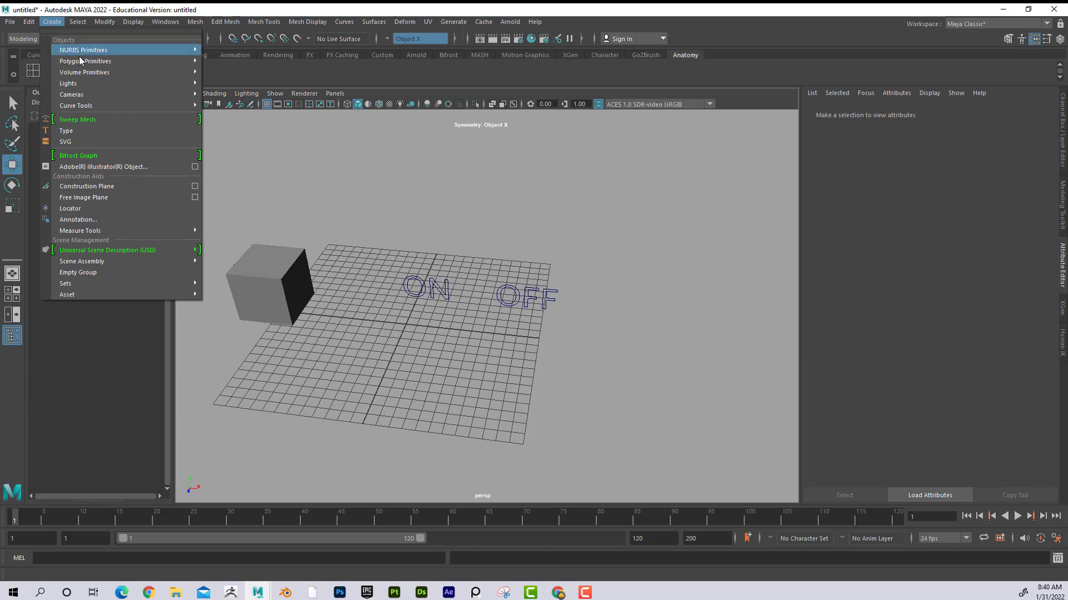
mouse_move(108, 106)
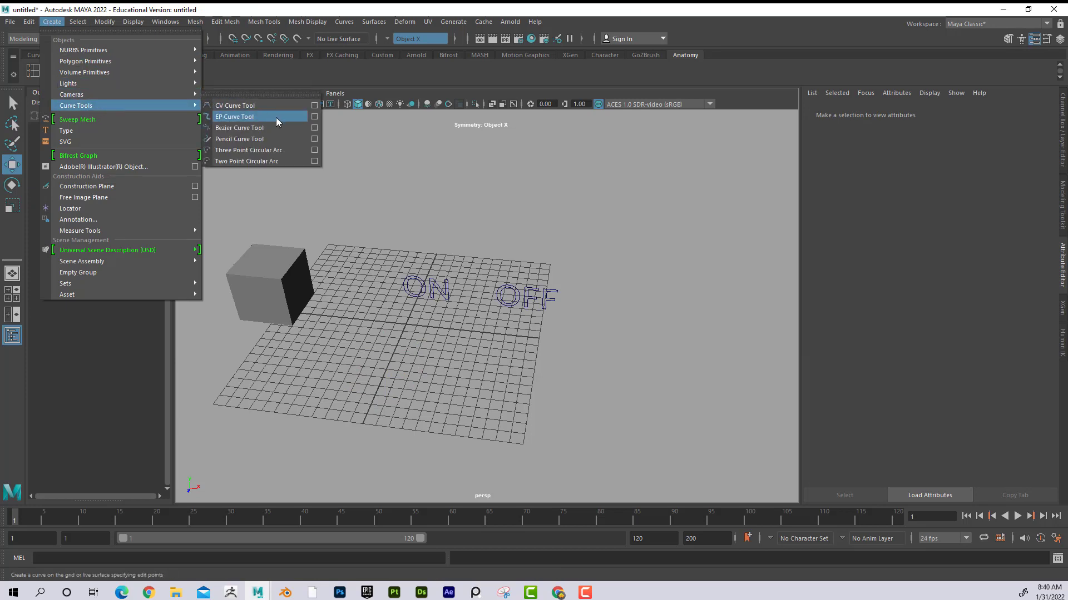
click(313, 120)
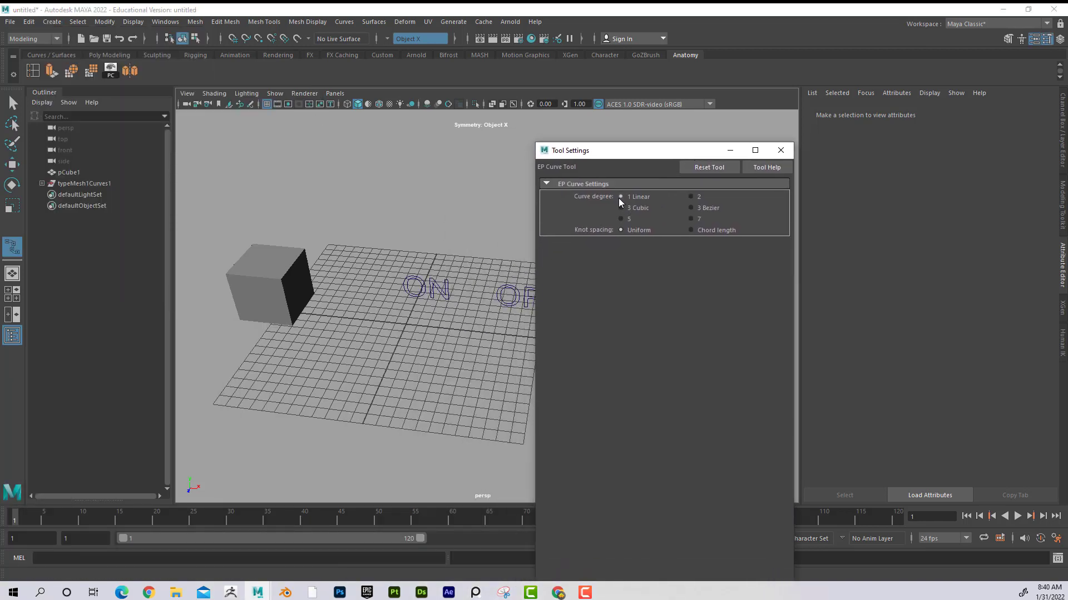
alt+drag(425, 326, 352, 319)
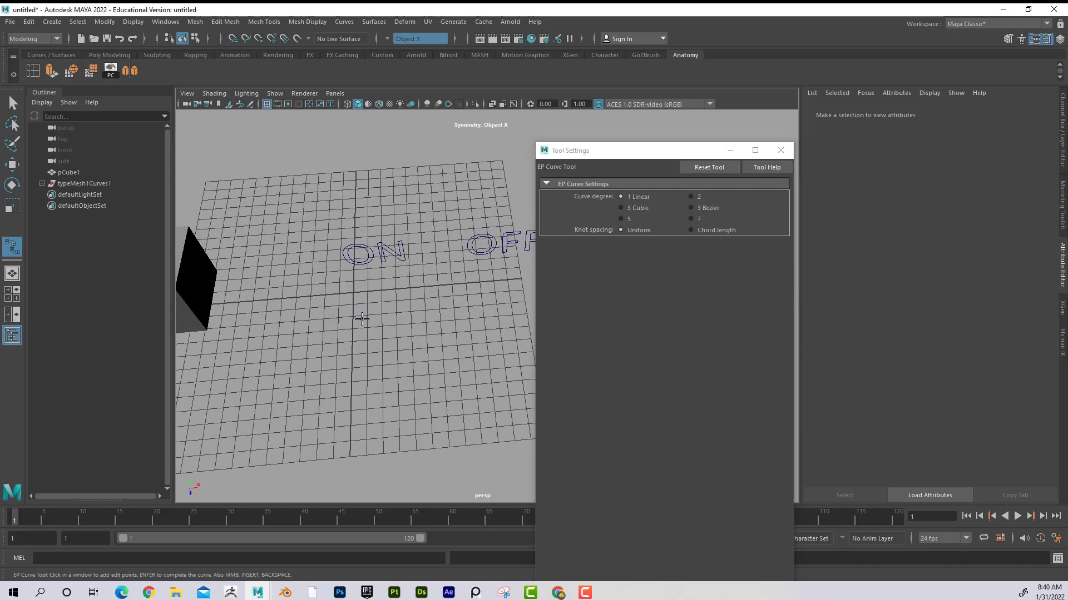
click(352, 317)
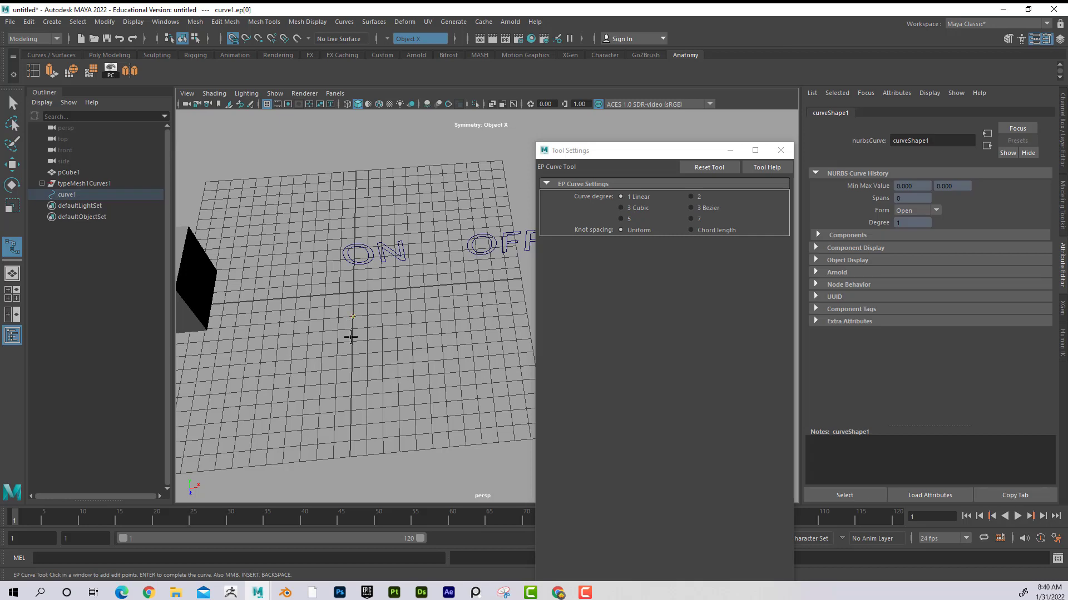
click(350, 368)
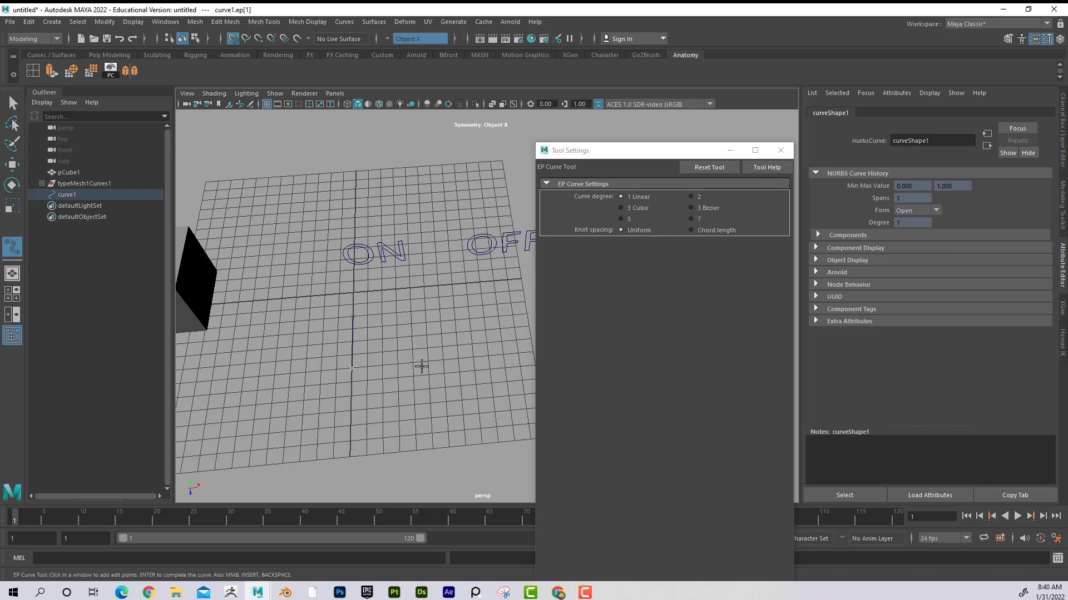
click(458, 359)
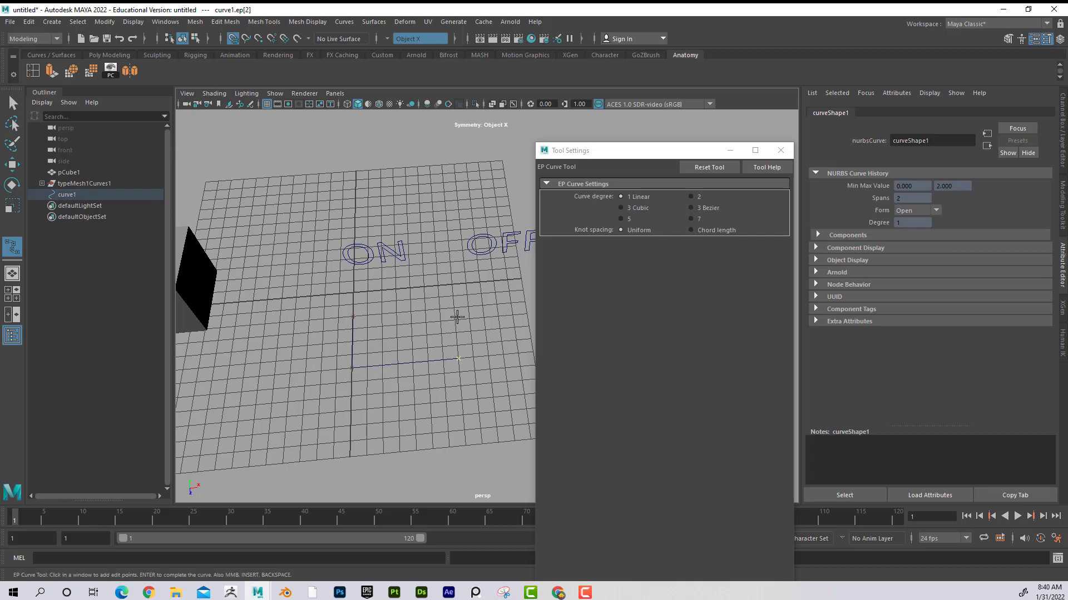
click(353, 317)
key(Return)
key(w)
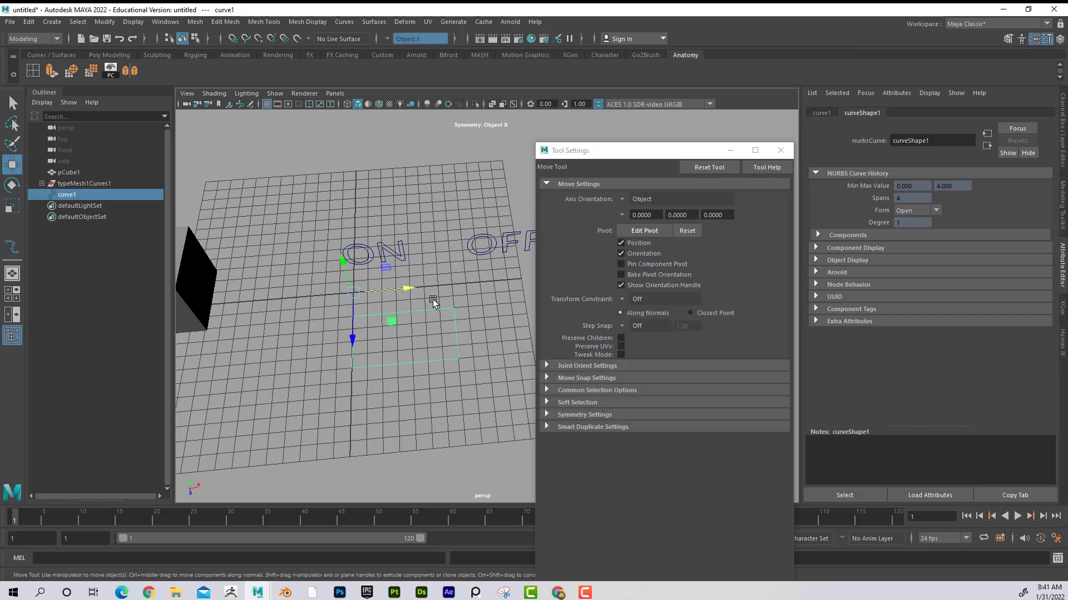
click(780, 150)
Step: Center the rectangle curve's pivot and set its Rotate X to 90 so it stands upright
alt+drag(431, 296, 378, 260)
click(106, 23)
click(128, 104)
key(e)
drag(375, 278, 369, 323)
click(1062, 104)
click(1033, 151)
text(90)
key(Return)
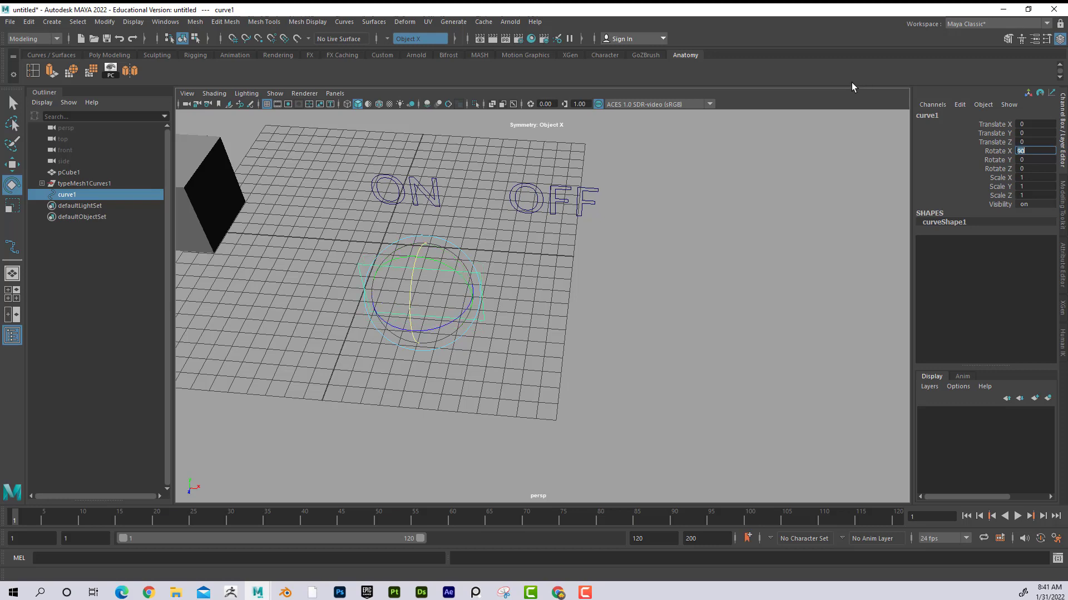
click(516, 293)
click(481, 281)
Step: Move the rectangle to about 4.3 on Y and -3.97 on Z, and scale it uniformly to about 0.705
alt+drag(582, 295, 478, 236)
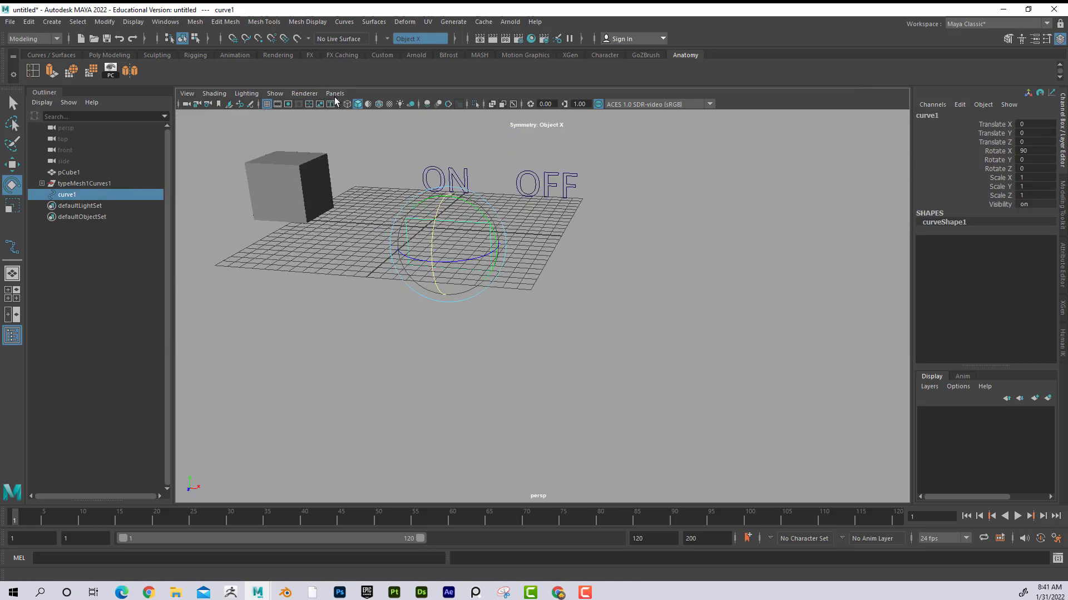
click(11, 298)
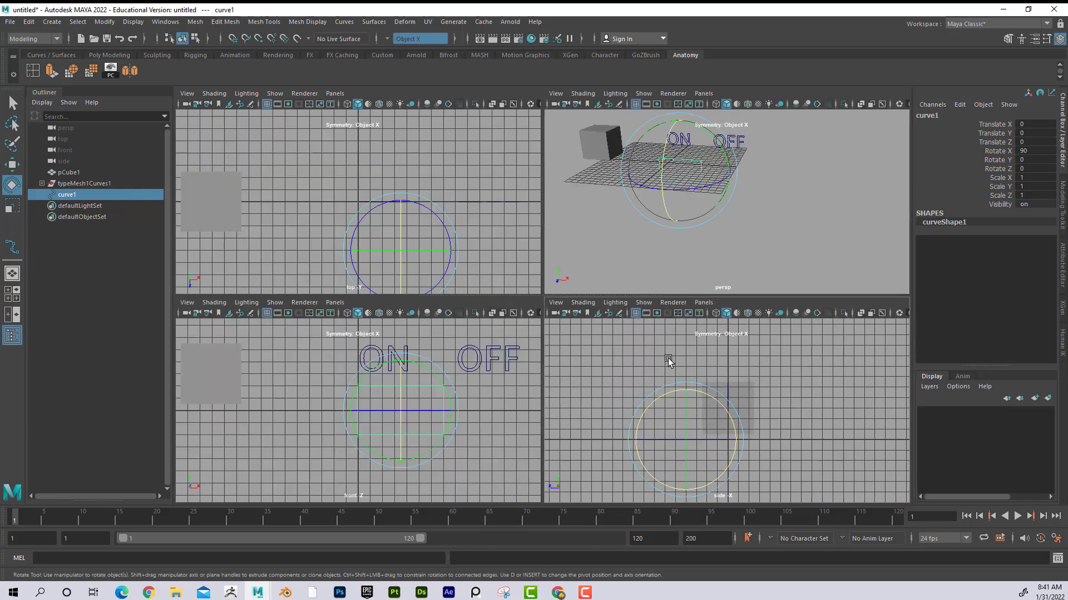
key(w)
drag(634, 438, 675, 435)
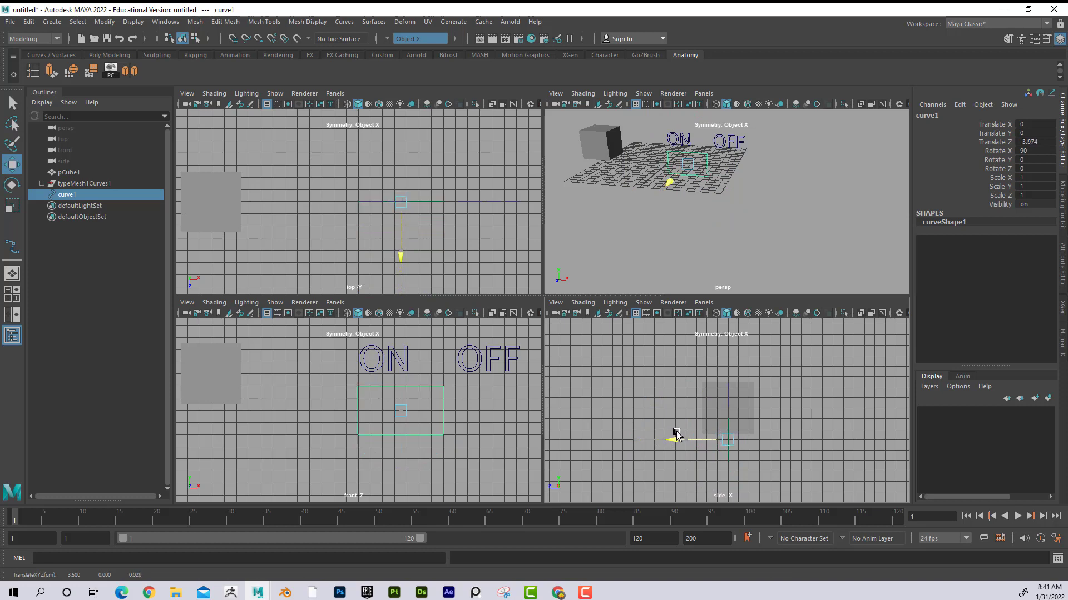
drag(399, 432, 381, 362)
key(r)
key(w)
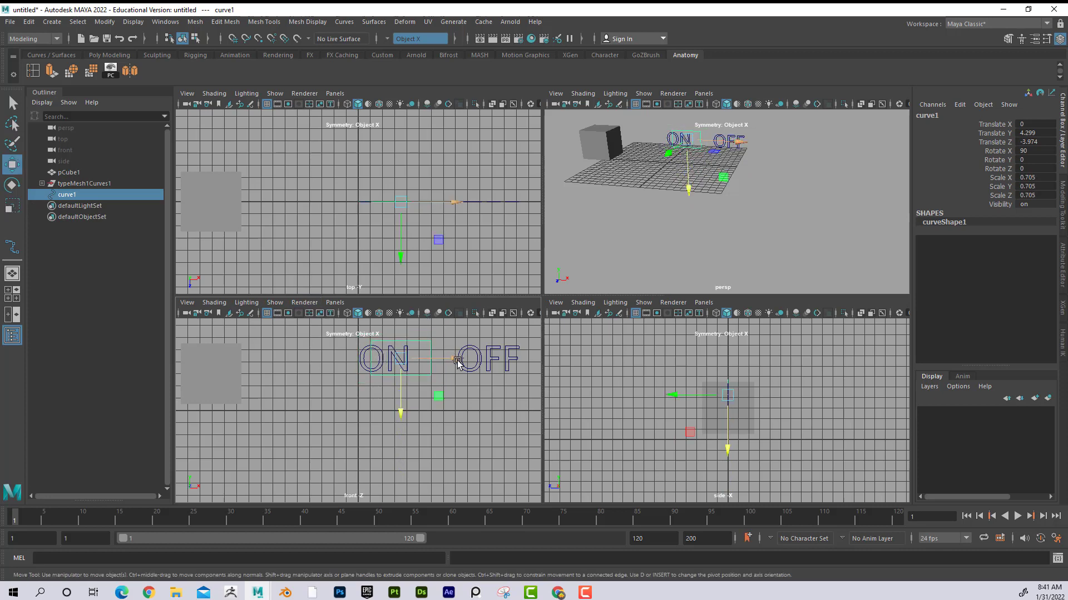
Step: Widen the rectangle to about 0.893 on Scale X to fit OFF, and frame ON with it at about -1.05 X and 4.21 Y
drag(459, 367, 536, 357)
key(r)
key(w)
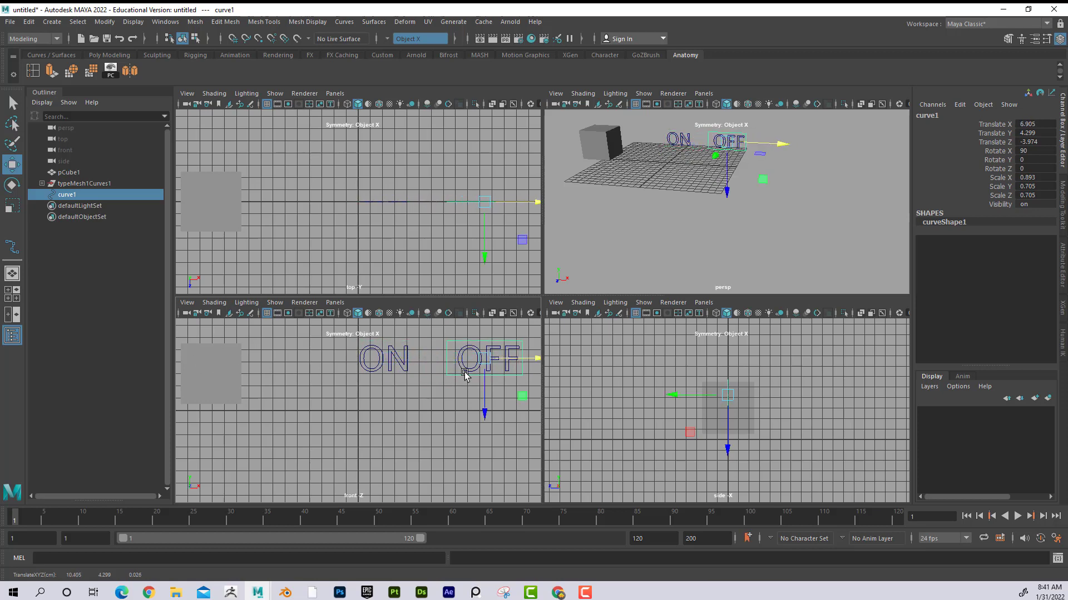
drag(476, 374, 437, 361)
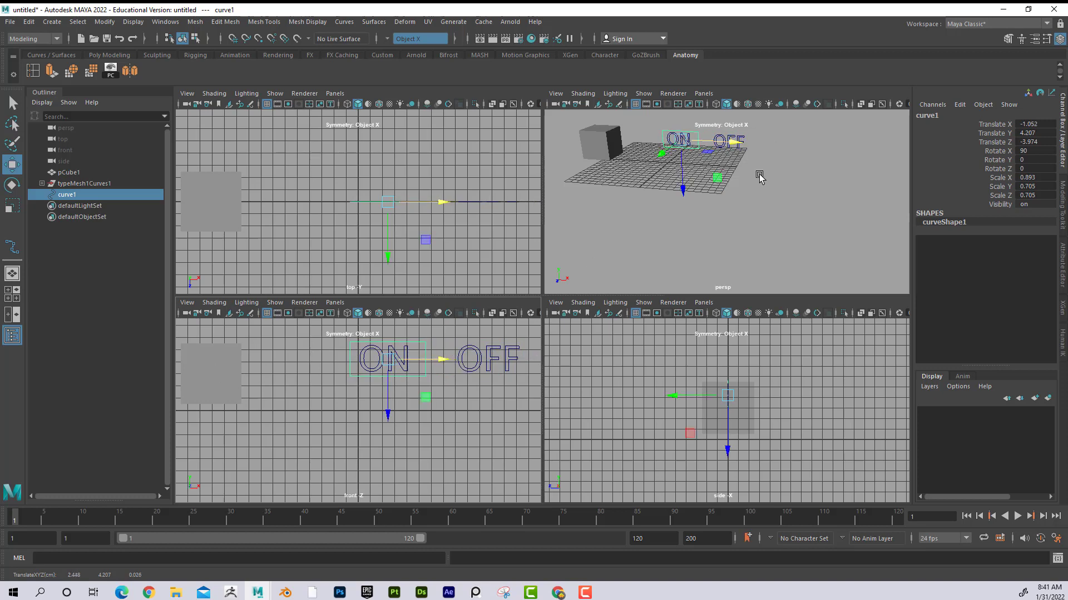
Step: Try sliding the rectangle between ON and OFF in the enlarged perspective view, and undo the moves
key(space)
alt+drag(543, 255, 654, 323)
drag(531, 257, 788, 256)
drag(732, 275, 559, 280)
key(ctrl+z)
key(ctrl+z)
key(ctrl+z)
key(ctrl+z)
key(ctrl+z)
key(ctrl+z)
key(ctrl+z)
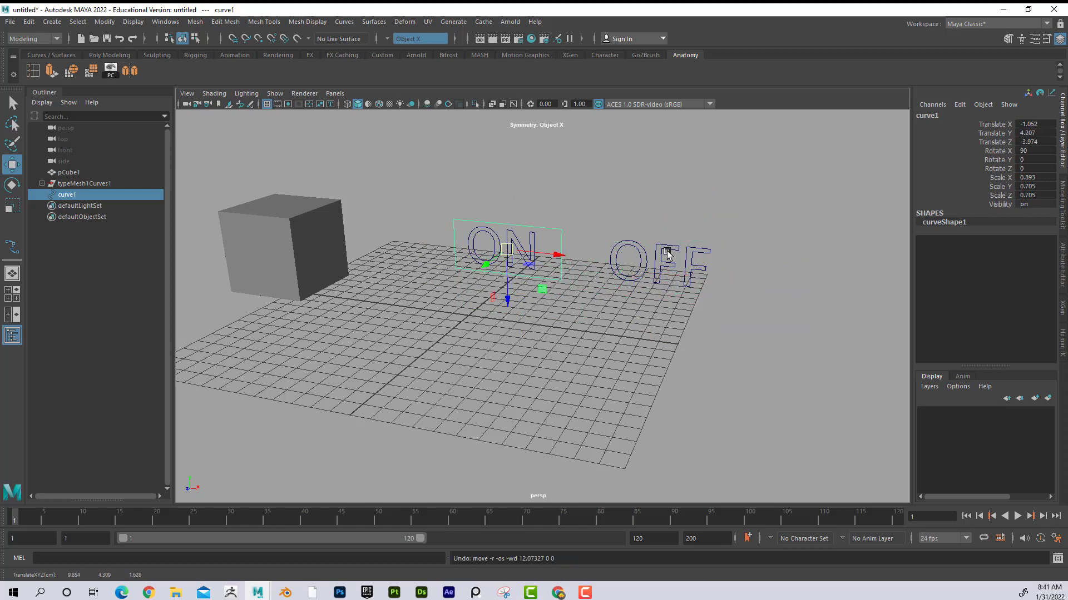
alt+middle_drag(665, 255, 582, 275)
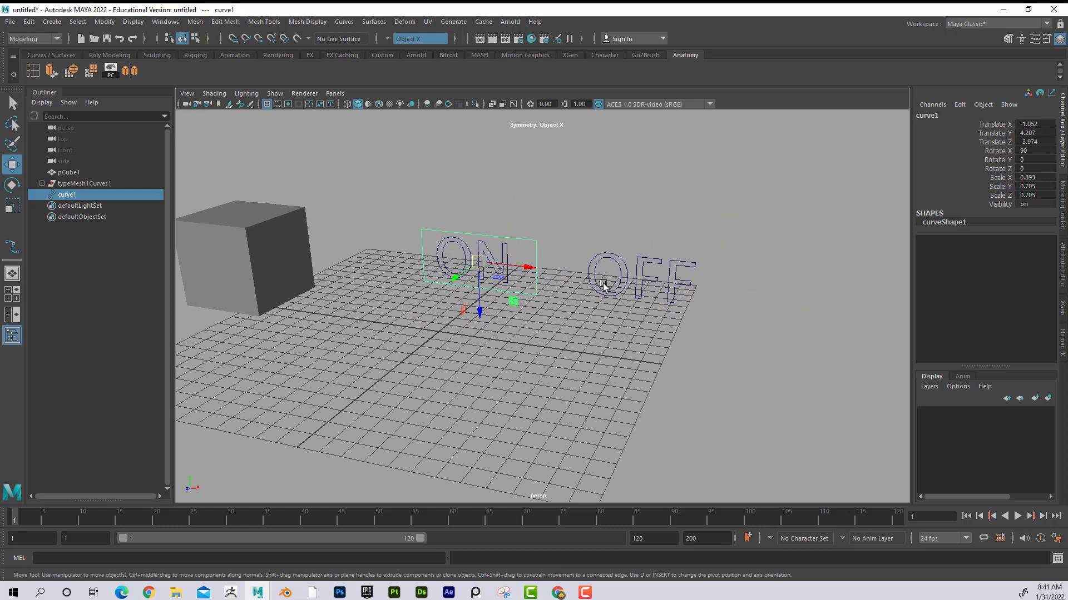
Step: Freeze the rectangle curve's transformations at its position around ON
click(106, 22)
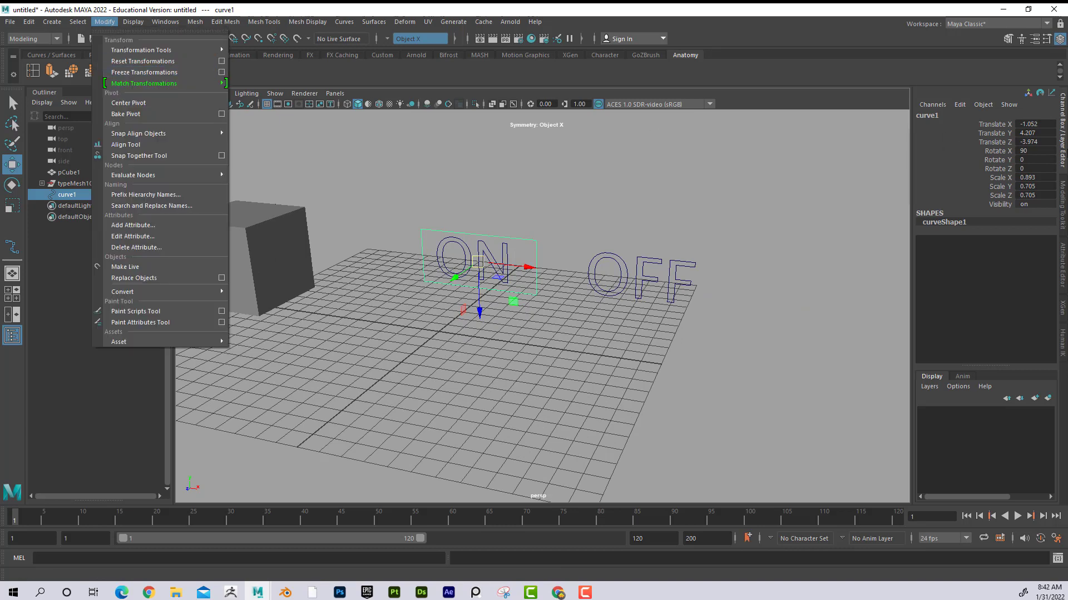
key(Up)
key(Return)
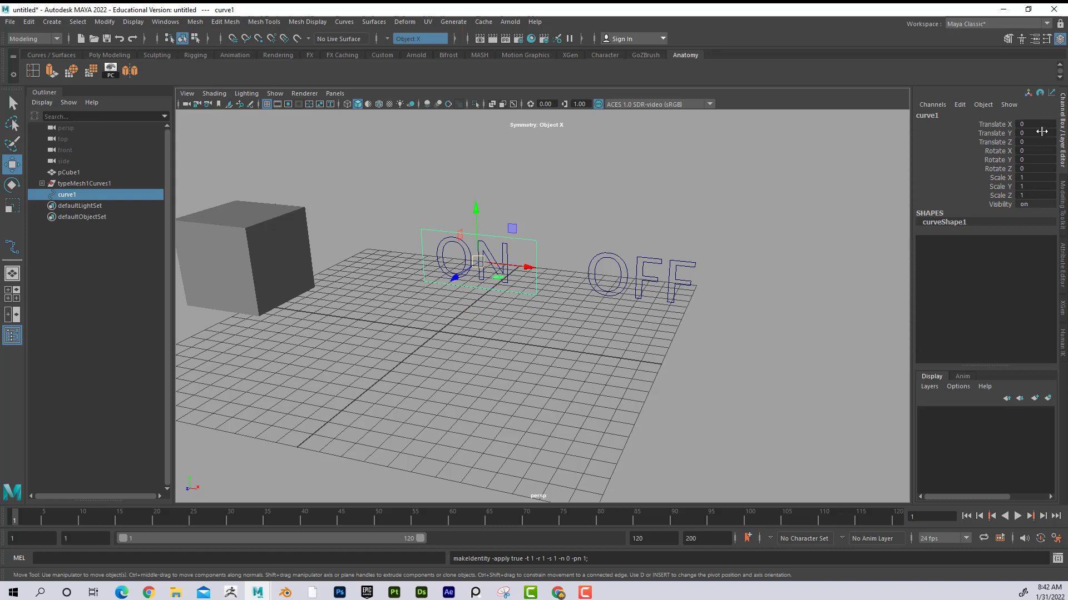
Step: Enable the rectangle's minimum Translate X limit at 0.00
click(1062, 256)
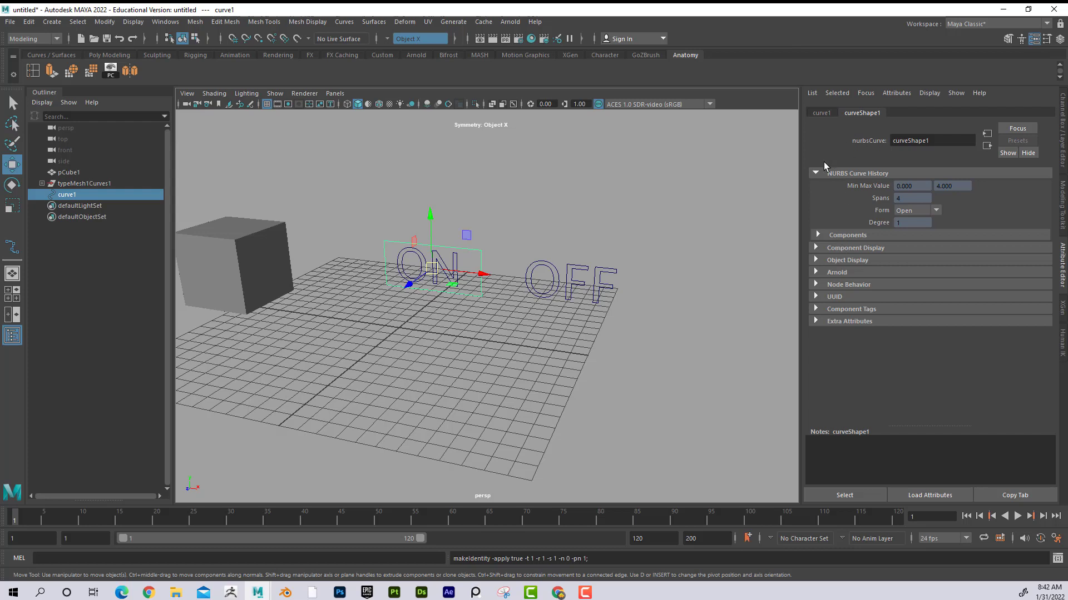
click(822, 113)
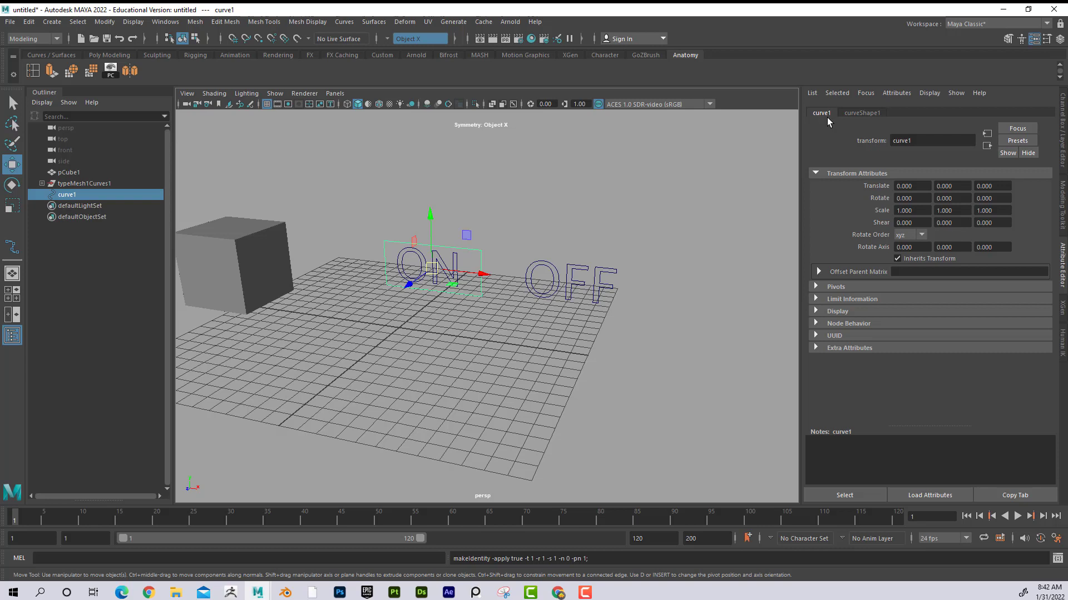
click(815, 300)
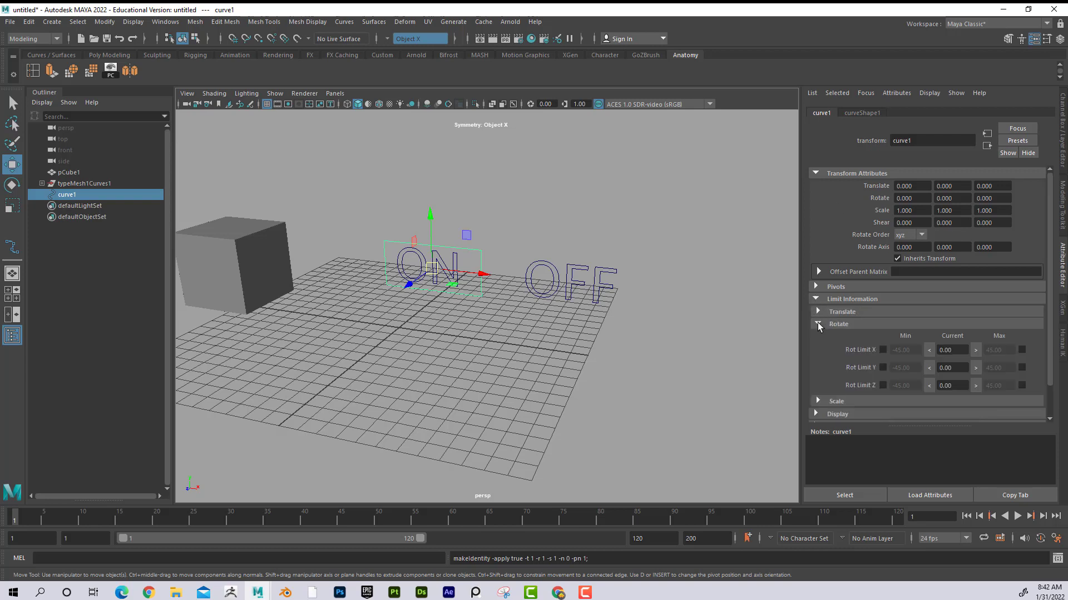
click(818, 325)
click(834, 313)
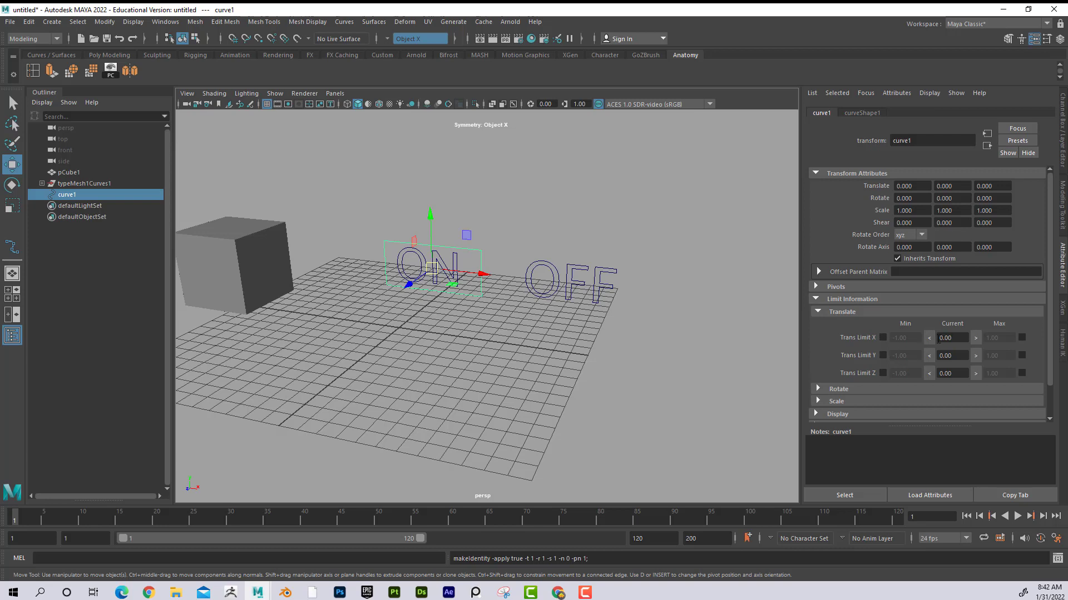
click(883, 337)
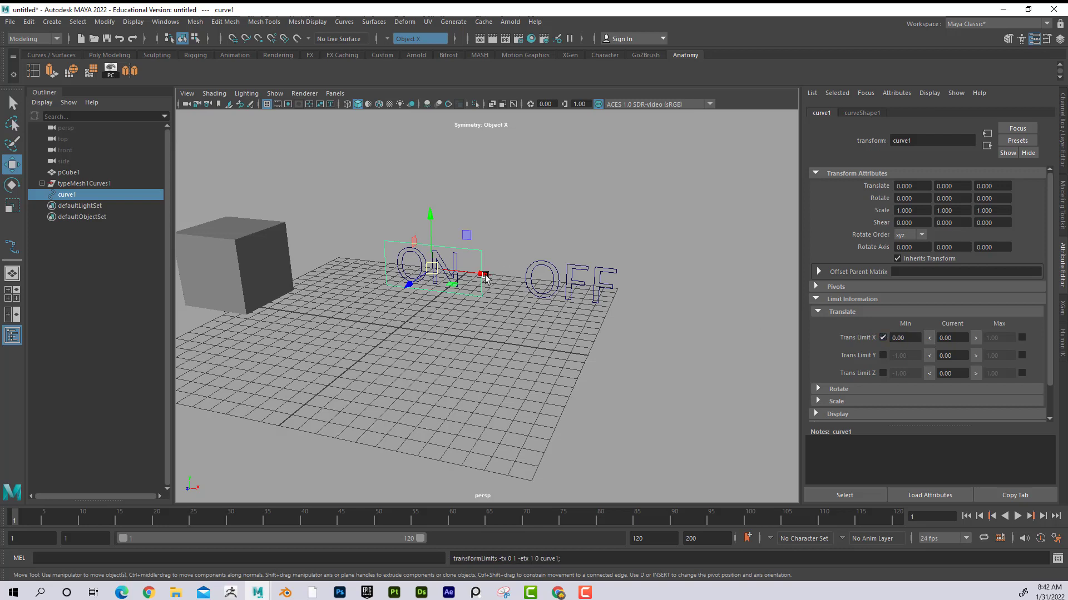
Step: Enable the maximum Translate X limit at 8.33 with the rectangle around OFF, and slide it back to 0 around ON
drag(484, 274, 609, 292)
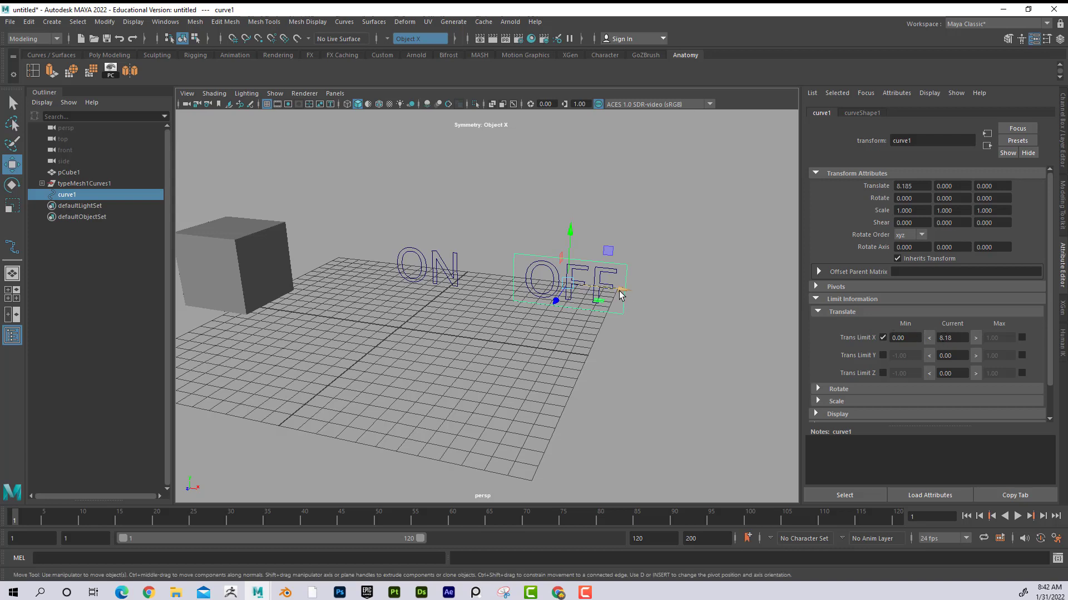
drag(615, 291, 622, 290)
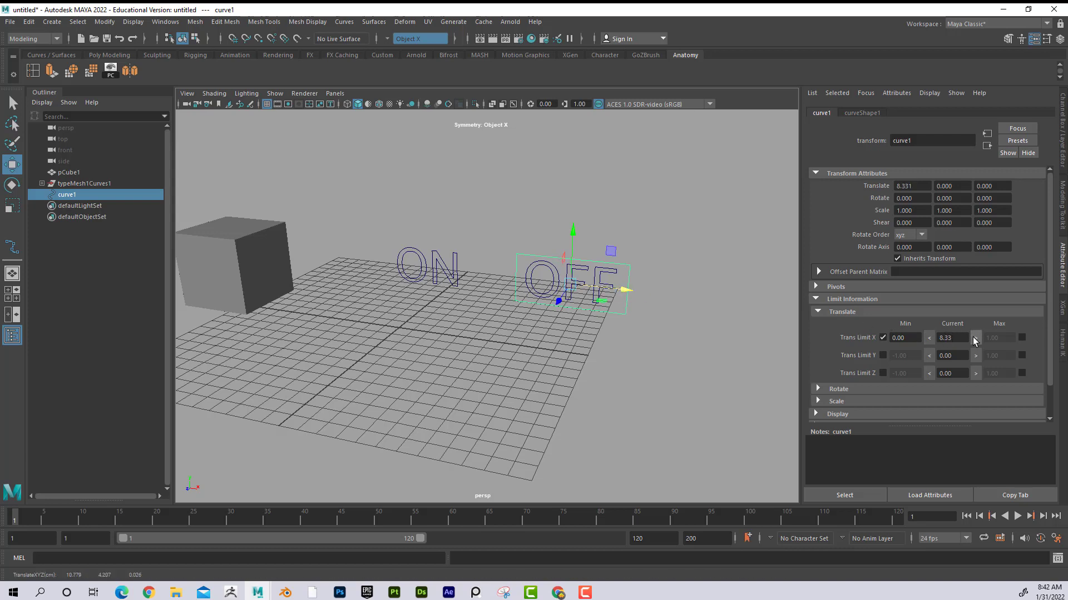
click(1022, 337)
drag(626, 291, 200, 262)
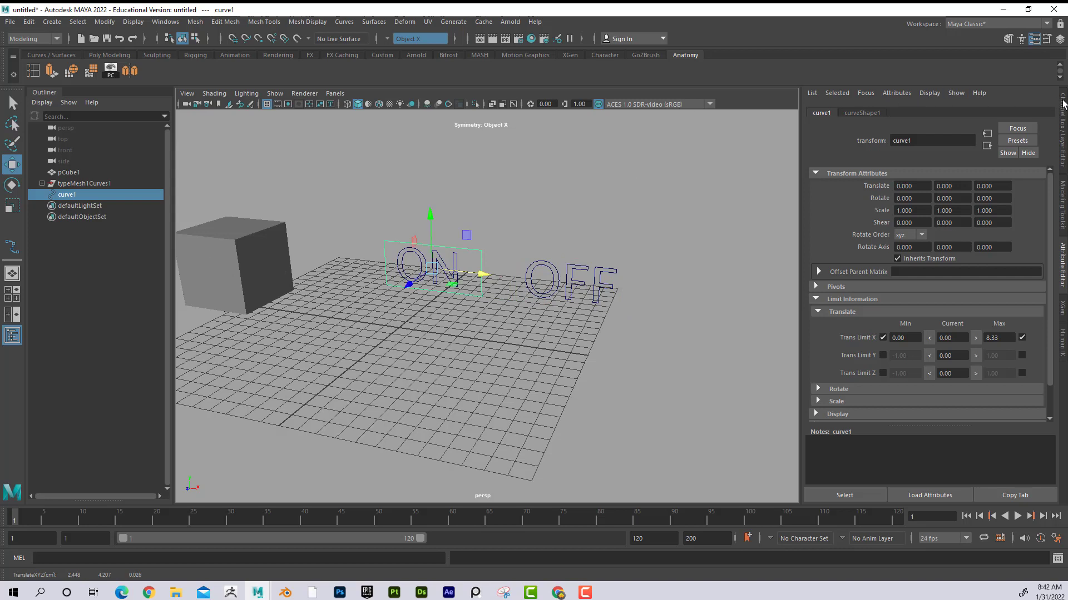
Step: Lock all of the rectangle's channels from Translate Y through Visibility, leaving only Translate X free
click(1063, 106)
drag(507, 268, 501, 232)
drag(1008, 134, 998, 205)
right_click(994, 185)
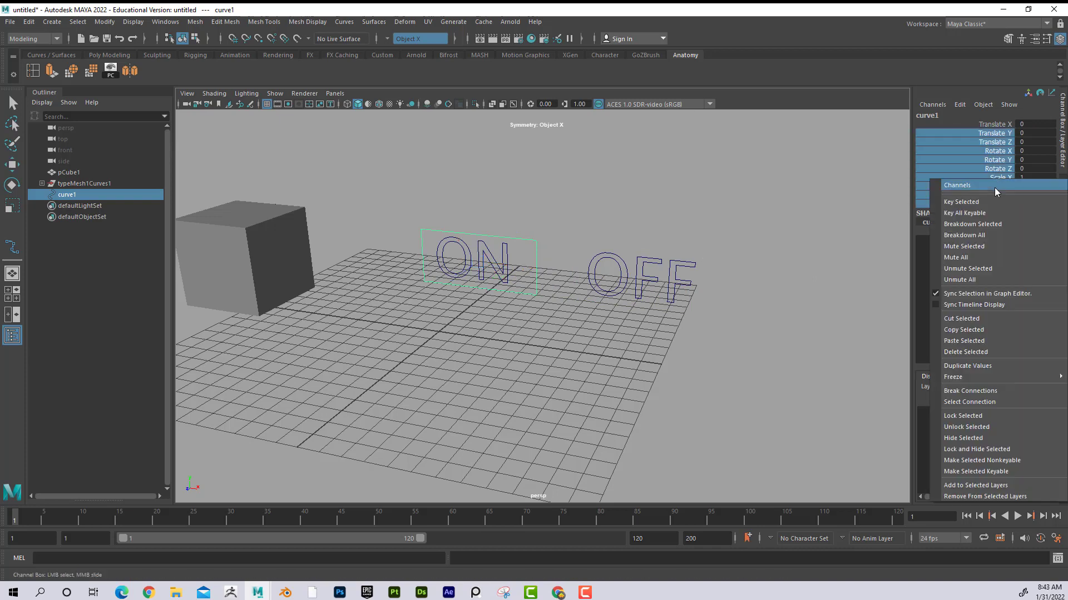
click(983, 415)
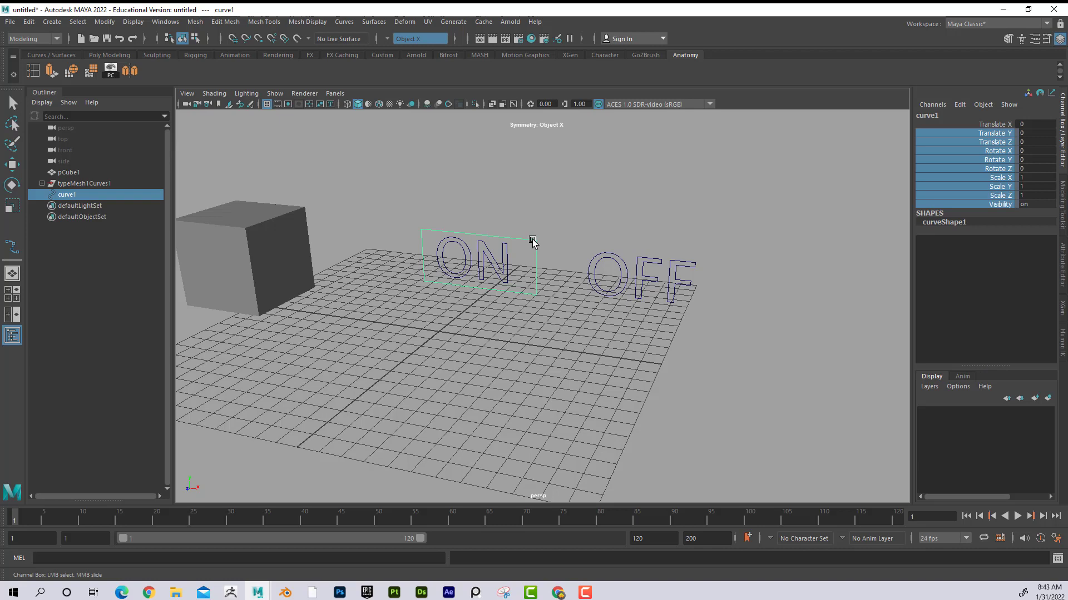
Step: Test the locked rectangle by pulling it on Y and Z and sliding it along X between ON and OFF
click(12, 164)
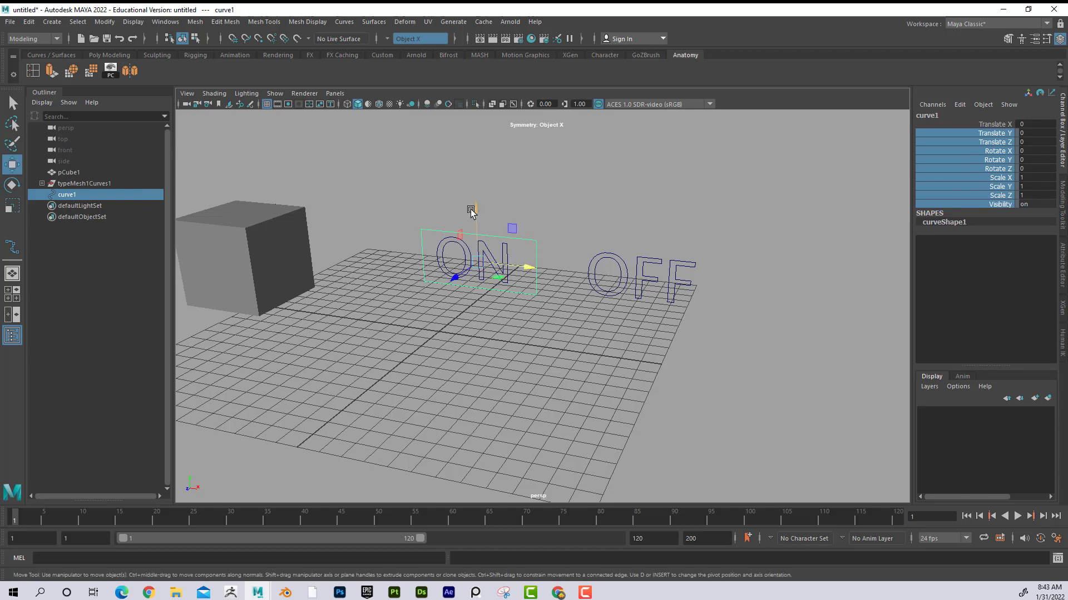
drag(476, 209, 486, 172)
drag(456, 278, 410, 306)
drag(529, 268, 776, 290)
key(ctrl+z)
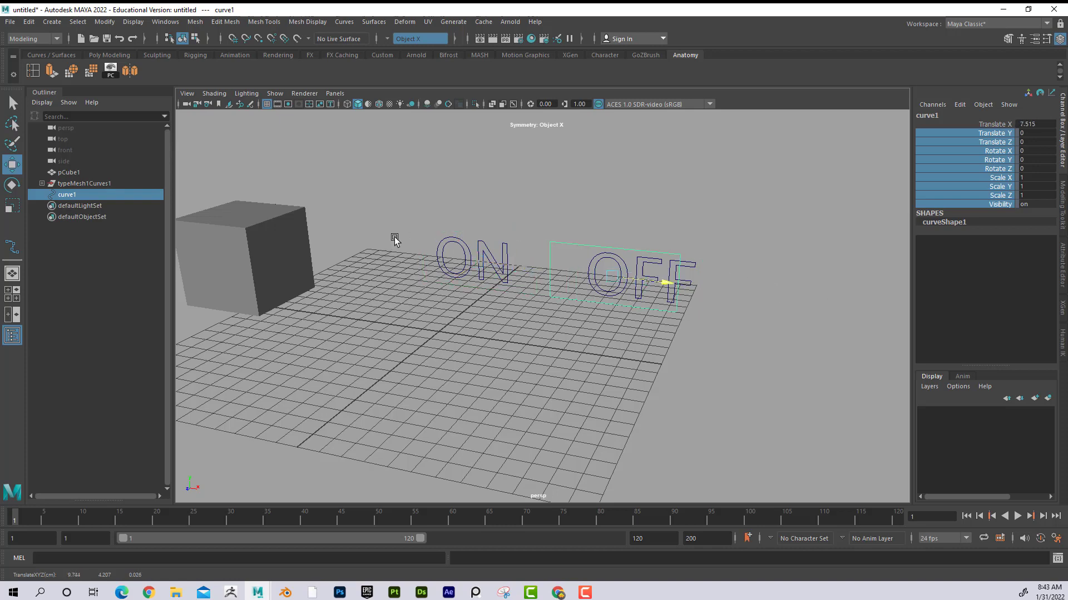
drag(329, 232, 114, 223)
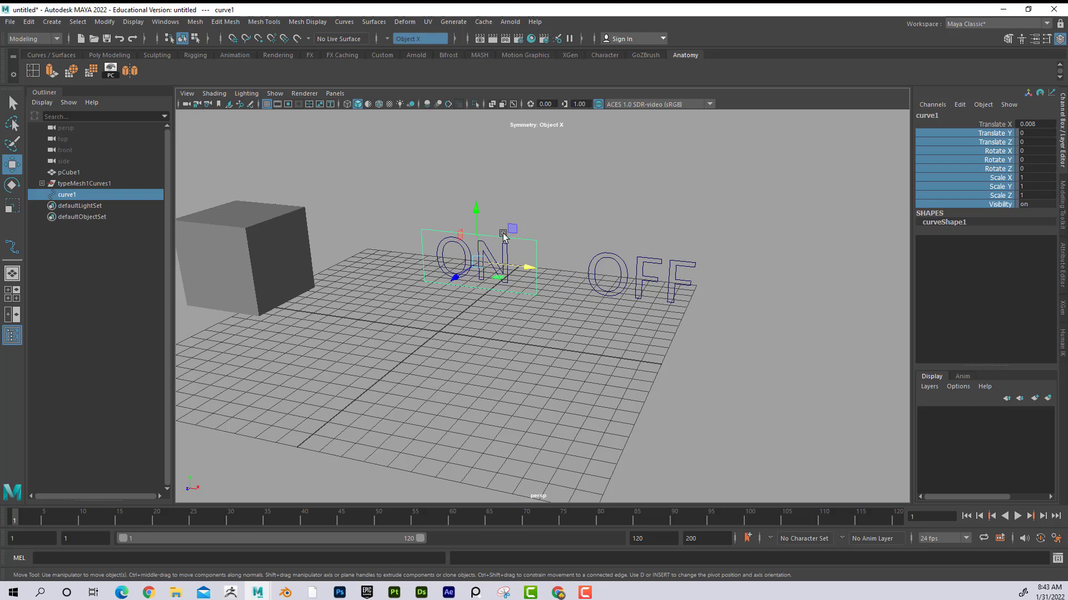
drag(530, 269, 417, 264)
Step: Select the slider rectangle around ON and switch to the Animation menu set
alt+middle_drag(492, 303, 526, 336)
alt+right_drag(526, 336, 457, 331)
alt+drag(458, 331, 345, 302)
click(346, 303)
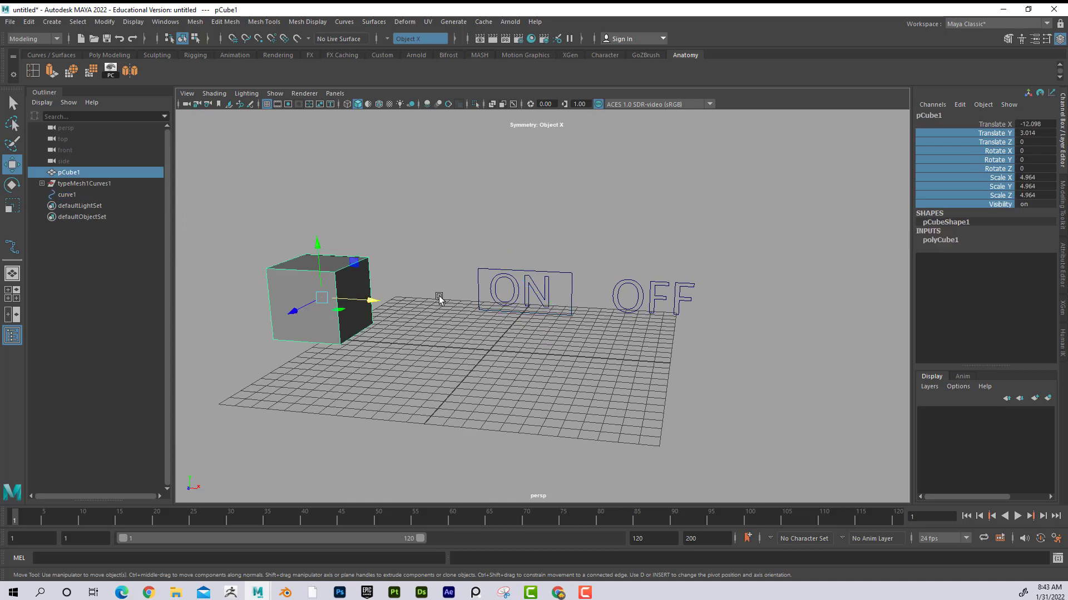
click(519, 274)
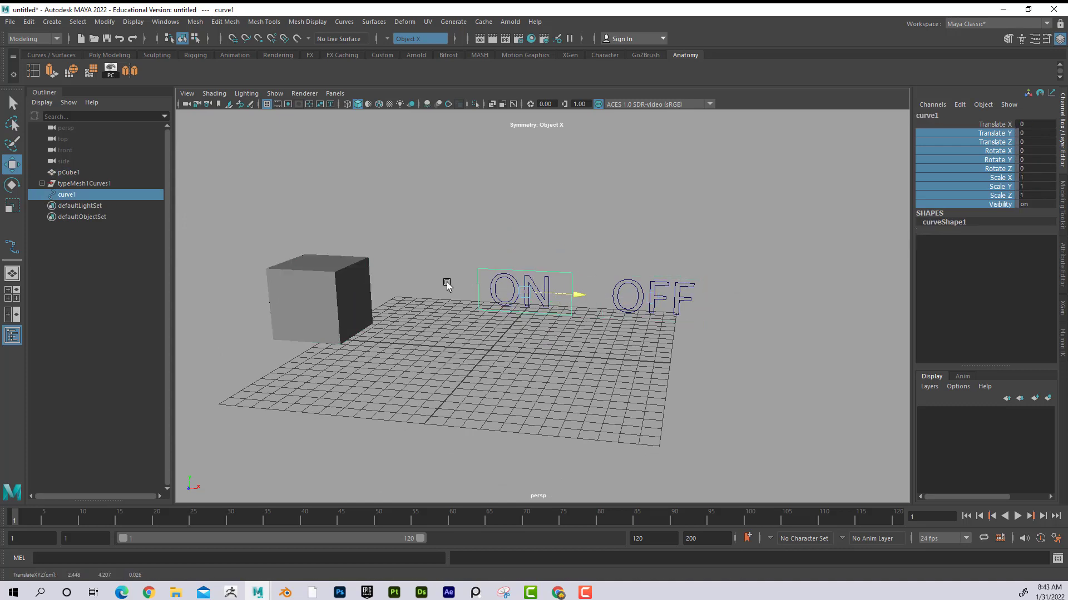
alt+drag(477, 246, 367, 293)
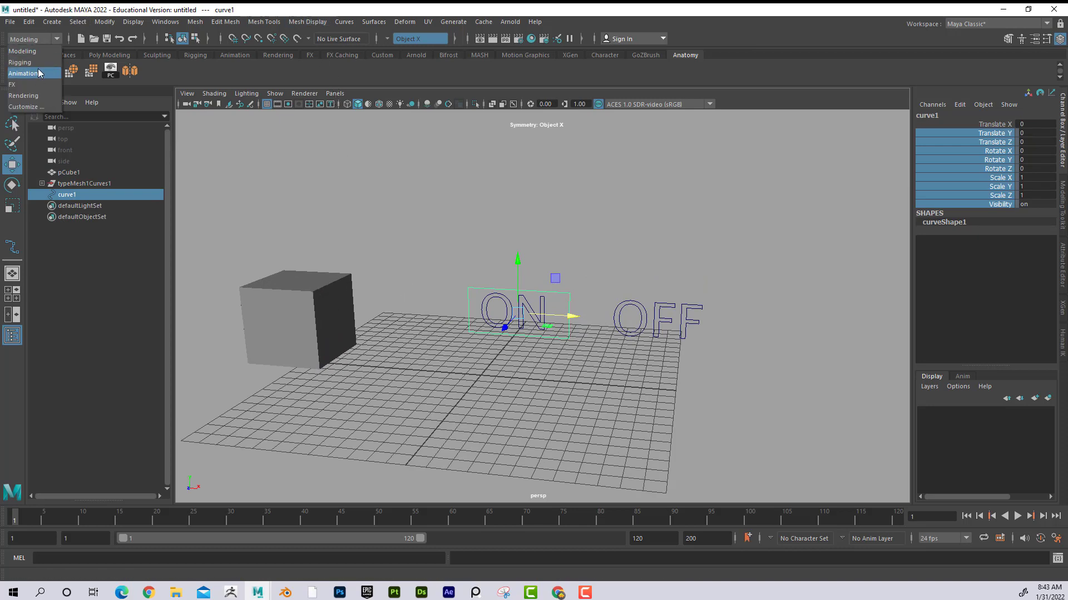
key(F4)
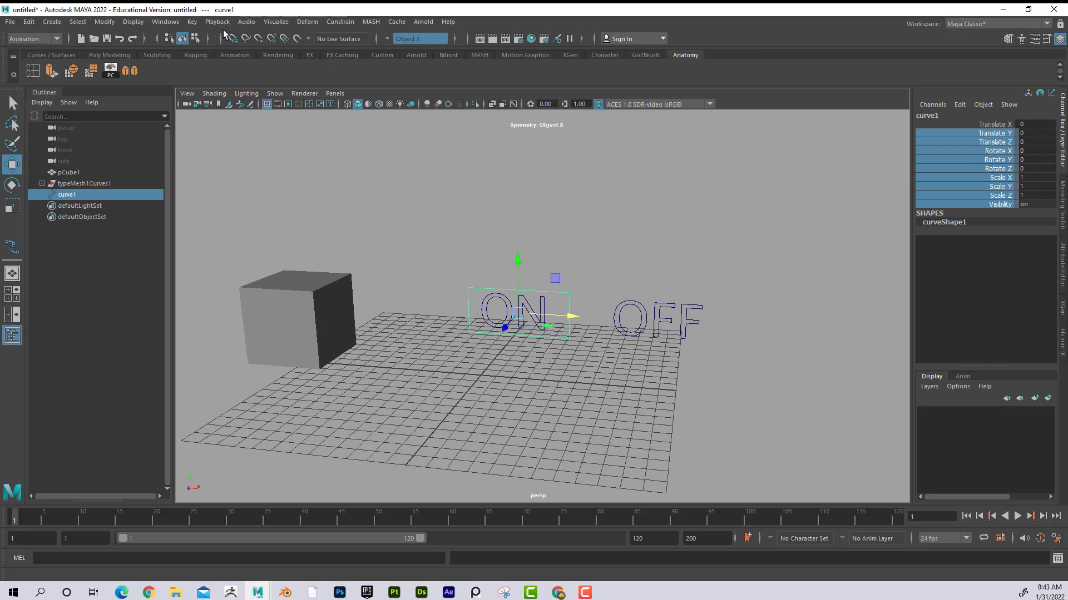
Step: Open Set Driven Key, load the slider rectangle curve1 as the driver, and choose its Translate X
click(193, 24)
mouse_move(312, 116)
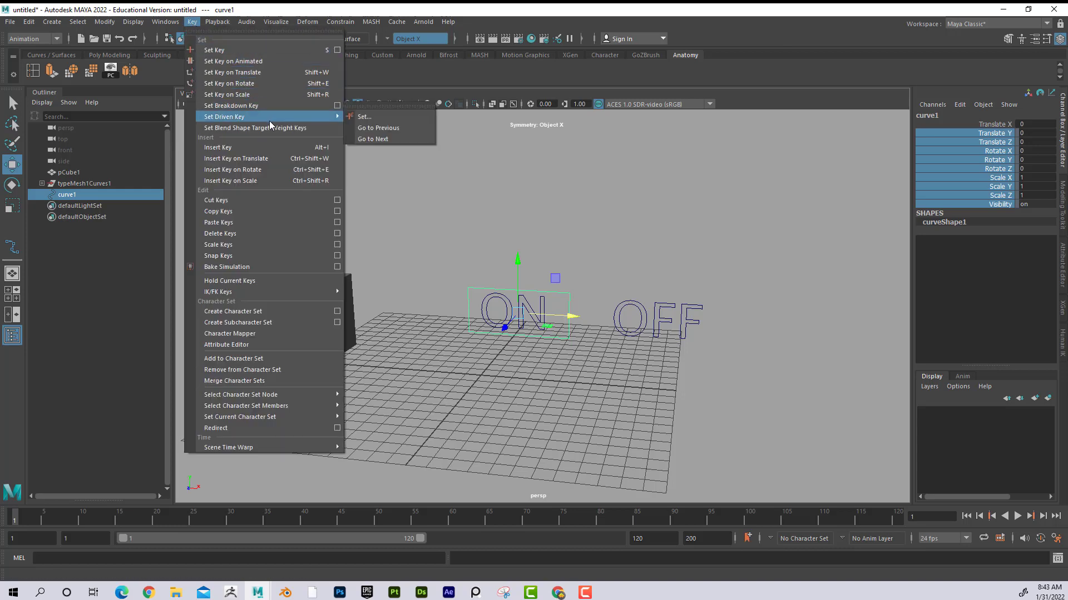
click(362, 118)
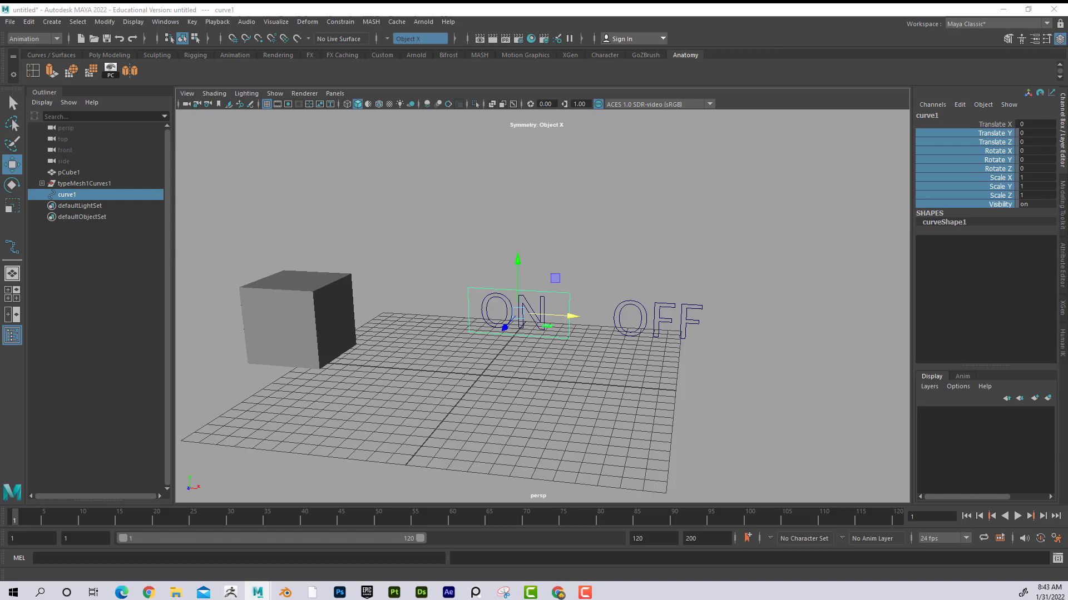
drag(0, 174, 688, 139)
alt+middle_drag(586, 327, 551, 327)
click(771, 425)
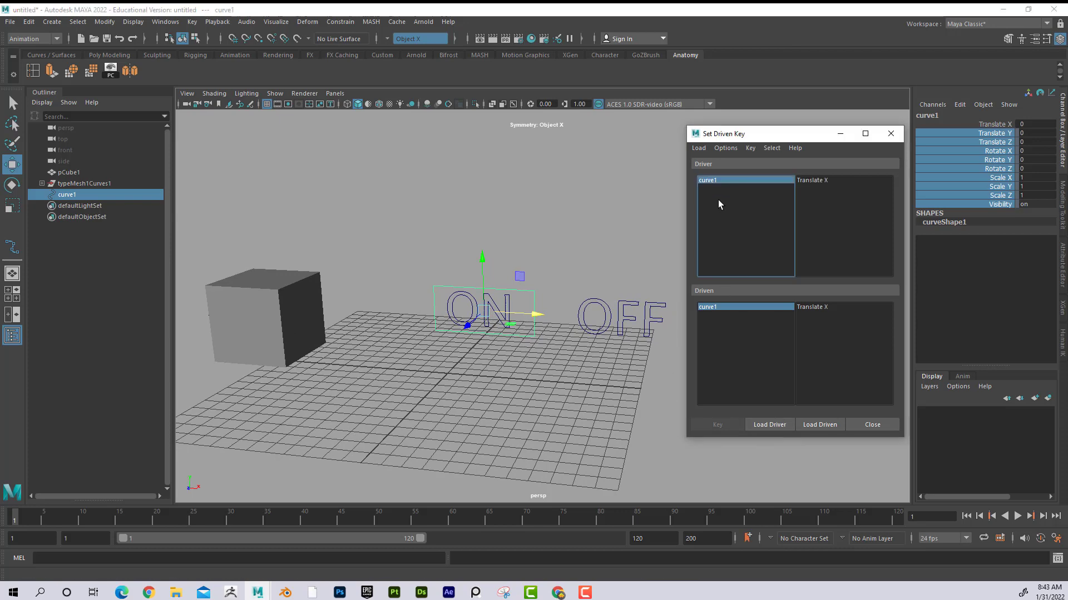
click(810, 180)
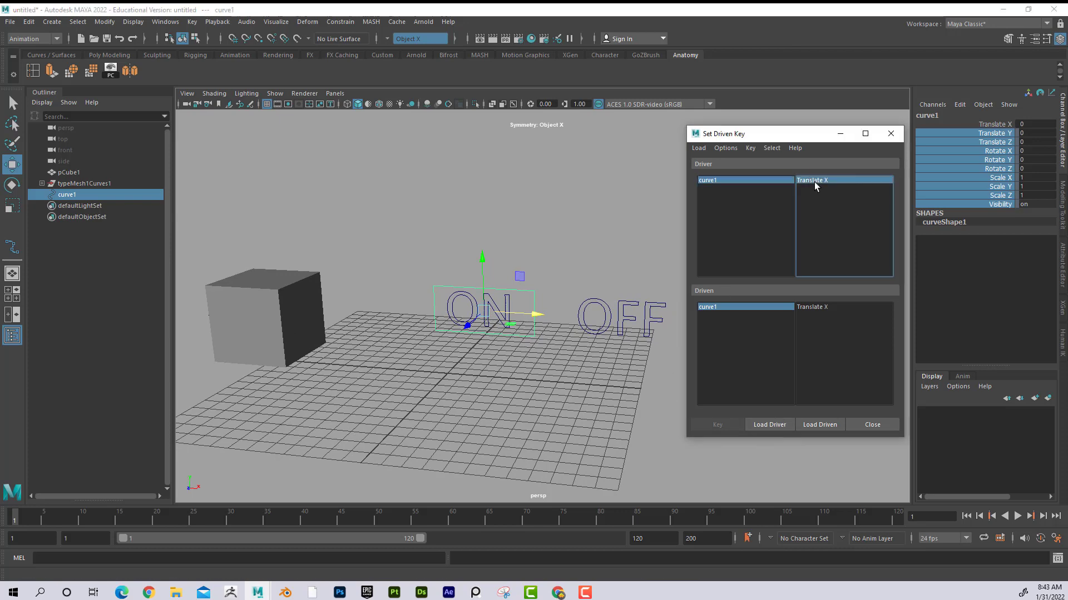
Step: Load the cube as the driven object and key its Visibility with the rectangle around ON
click(259, 300)
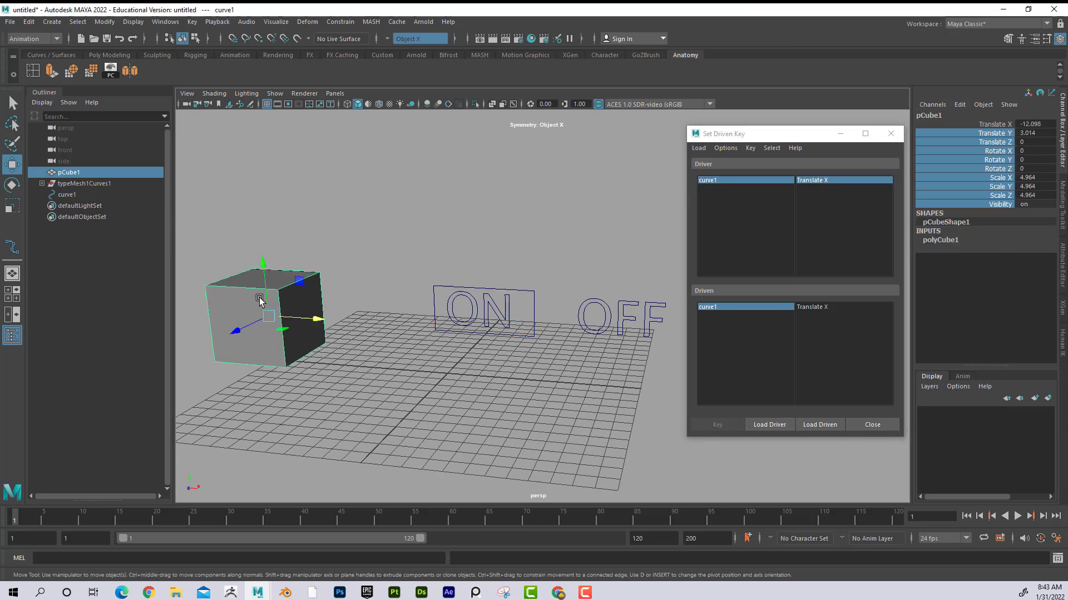
click(822, 424)
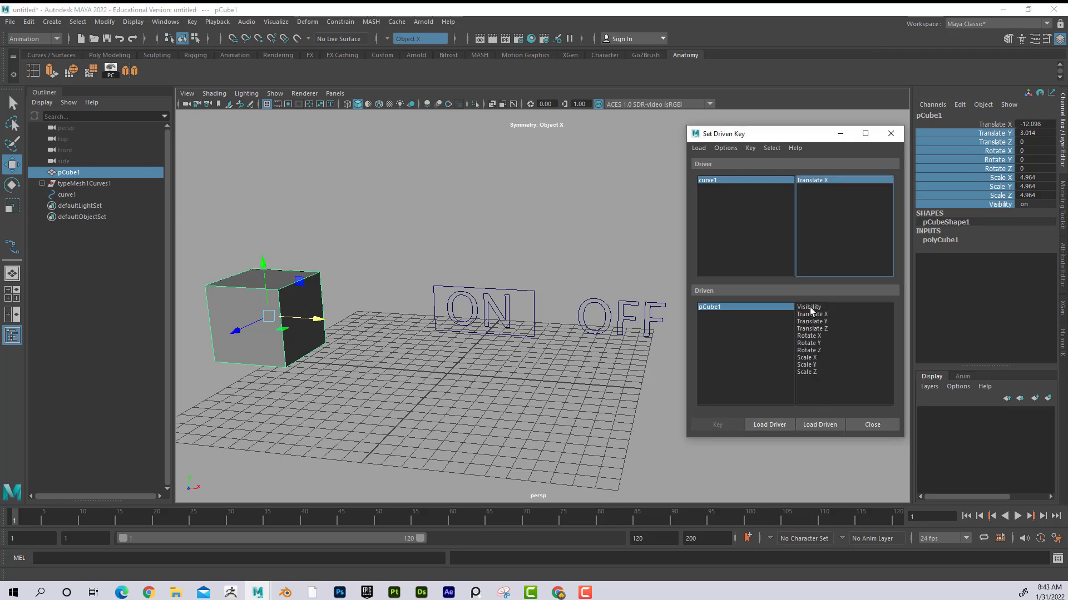
click(809, 307)
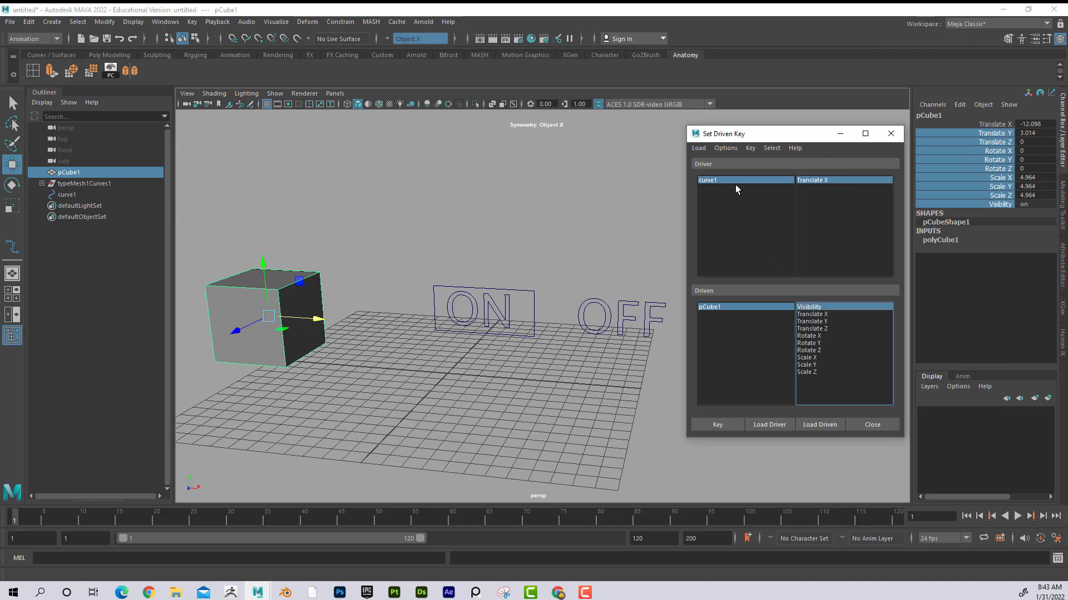
click(707, 422)
Step: Key the cube's Visibility as off with the rectangle around OFF, and slide the rectangle back to ON to test it
click(486, 289)
drag(532, 310, 758, 334)
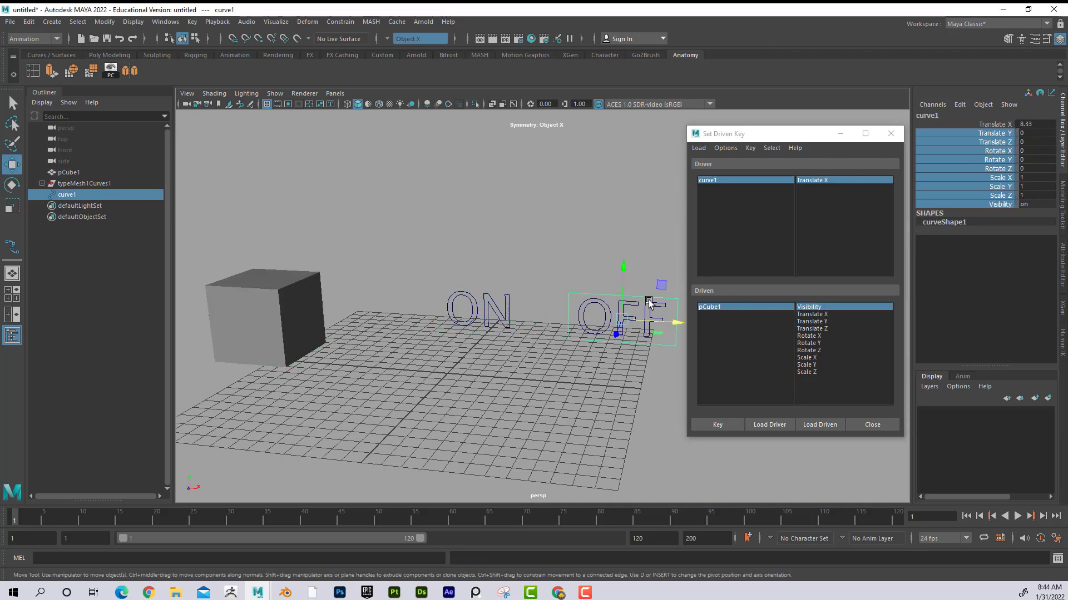
click(724, 309)
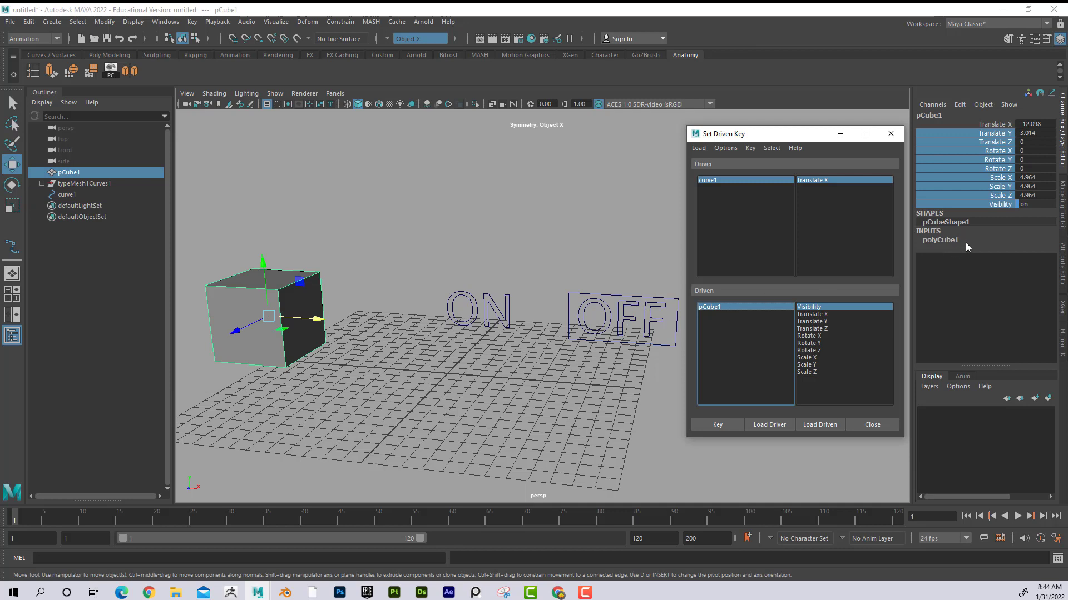
double_click(1027, 204)
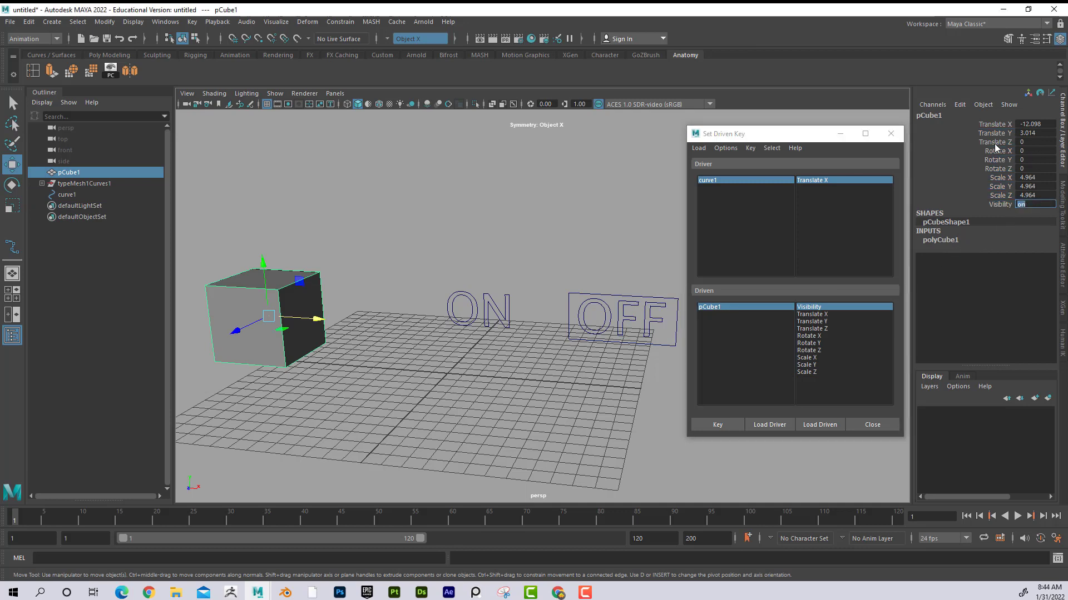
text(0)
key(Return)
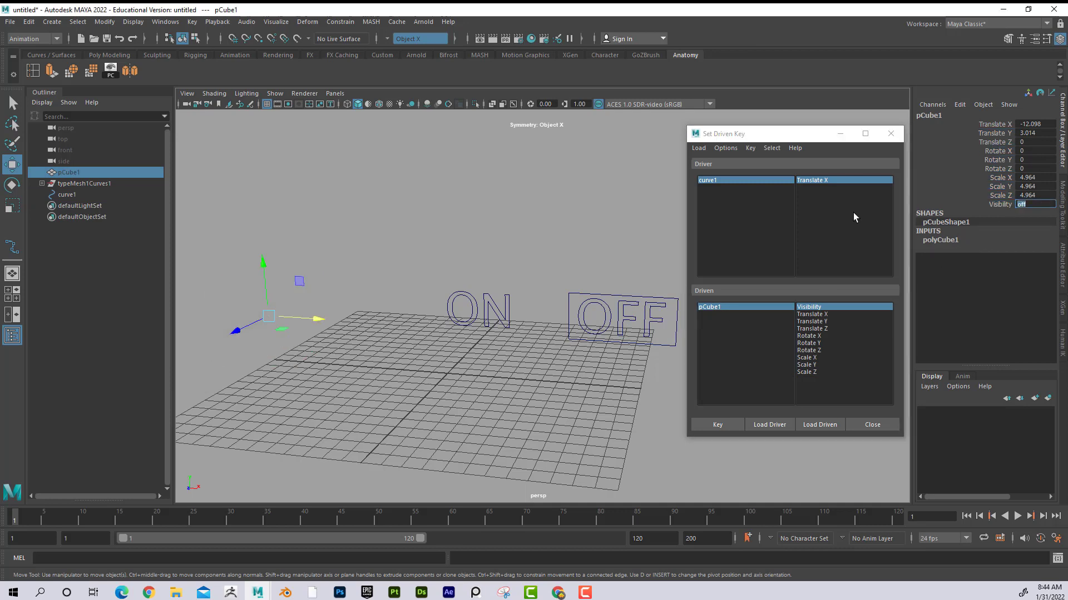
click(733, 425)
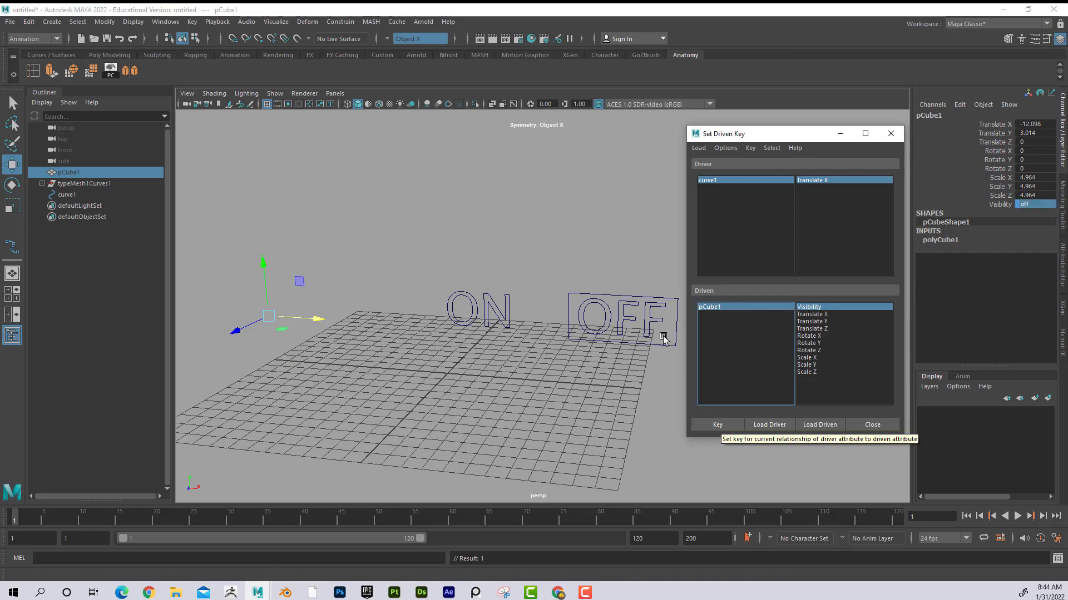
click(646, 300)
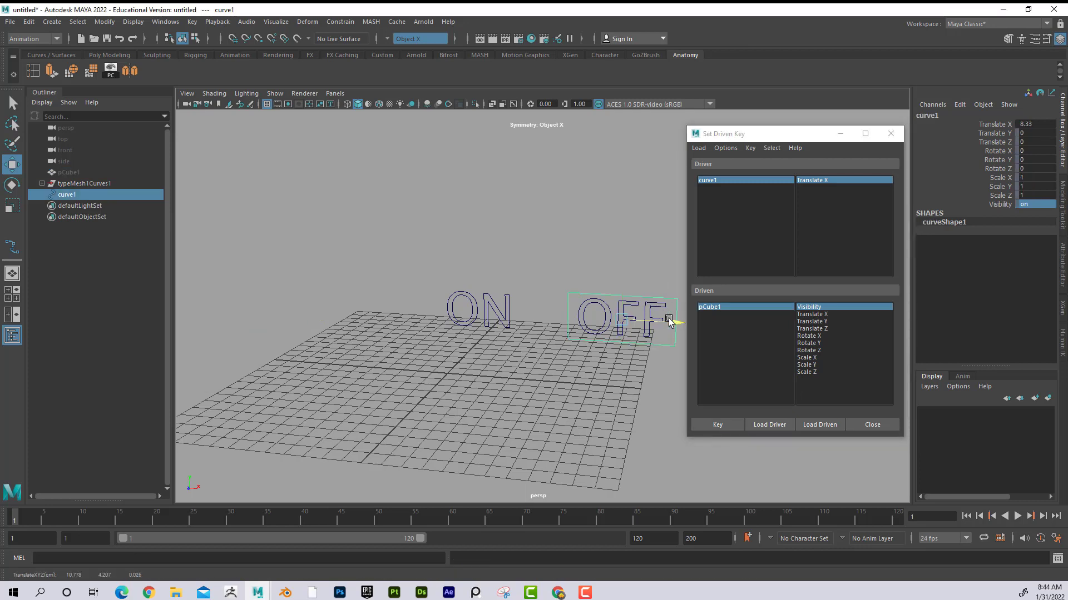
drag(673, 322, 450, 315)
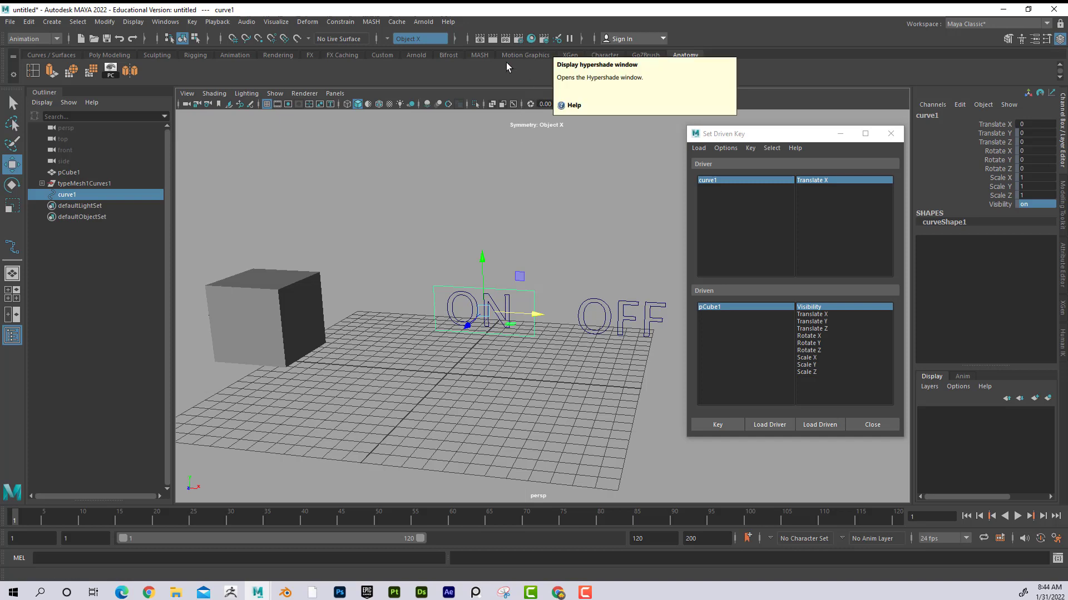
Step: Load the lambert1 material from the Hypershade as the driven node and choose its Transparency R, G and B
click(532, 37)
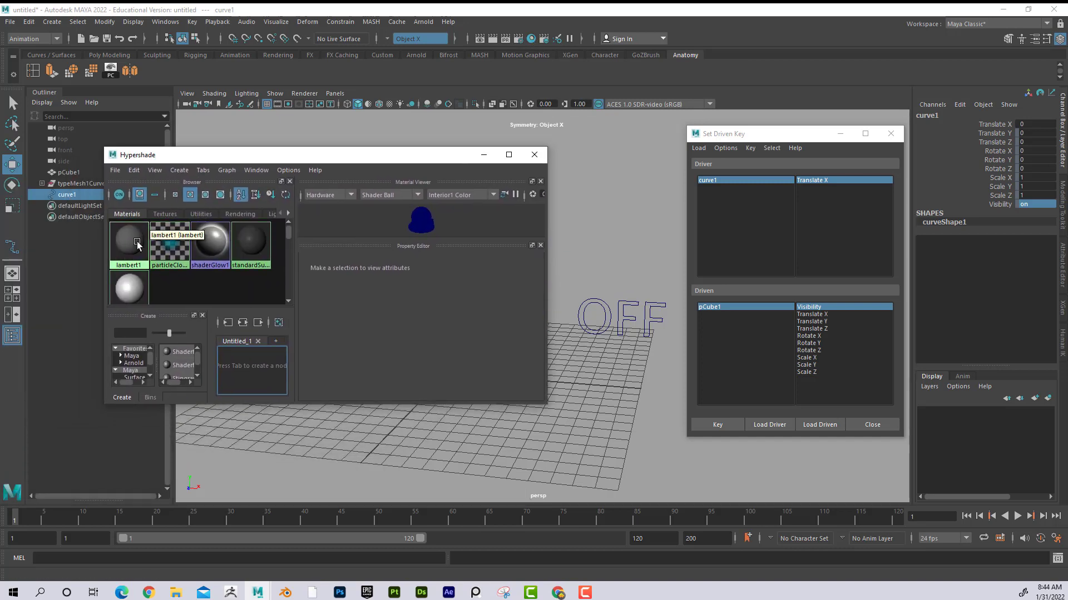
click(137, 244)
drag(304, 159, 421, 213)
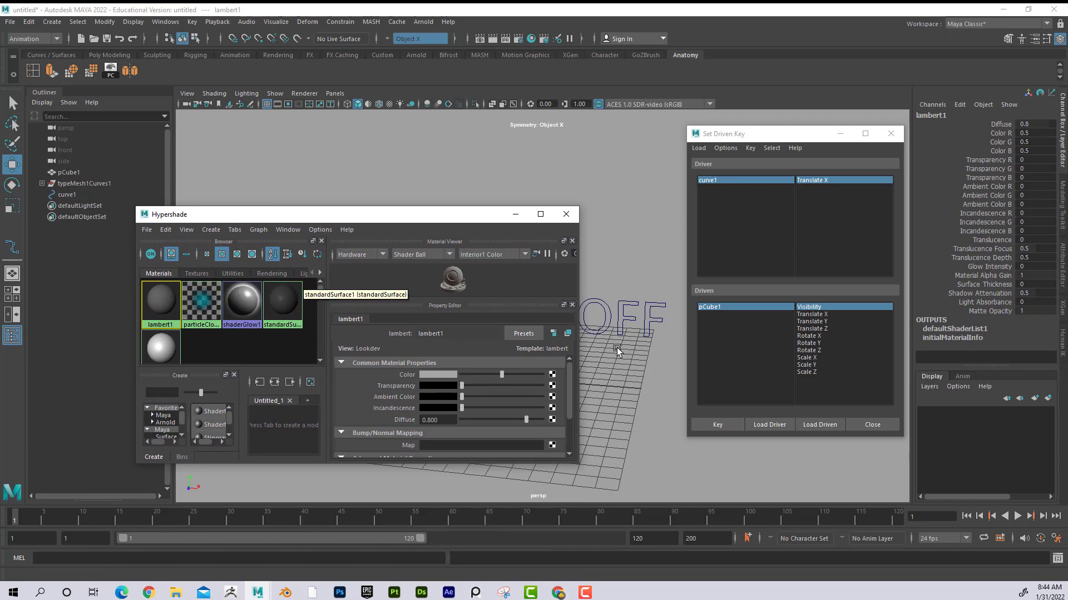
click(819, 425)
drag(839, 338, 837, 351)
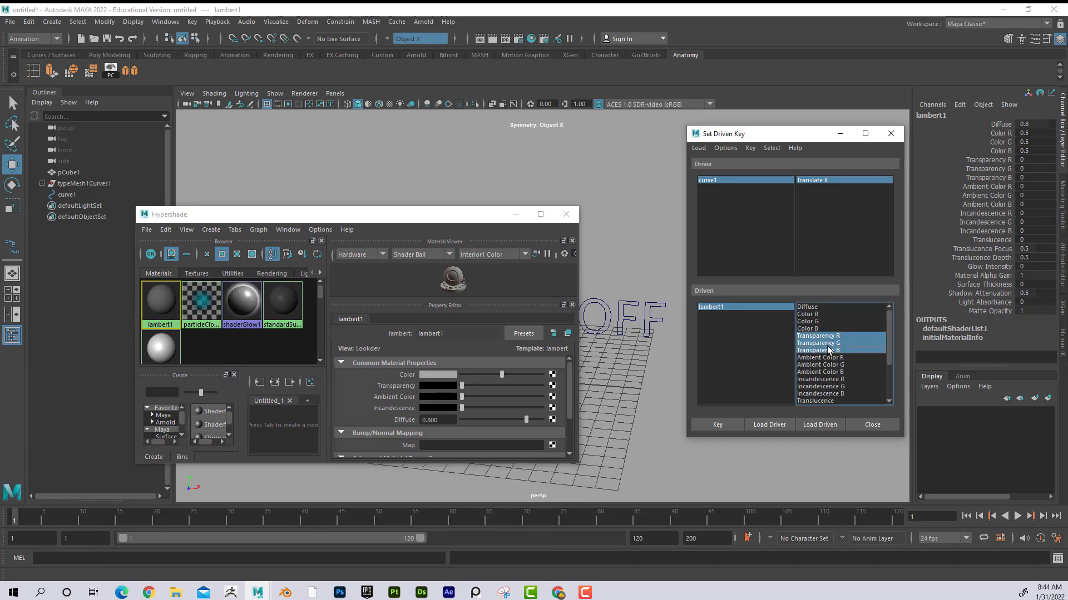
drag(465, 217, 445, 426)
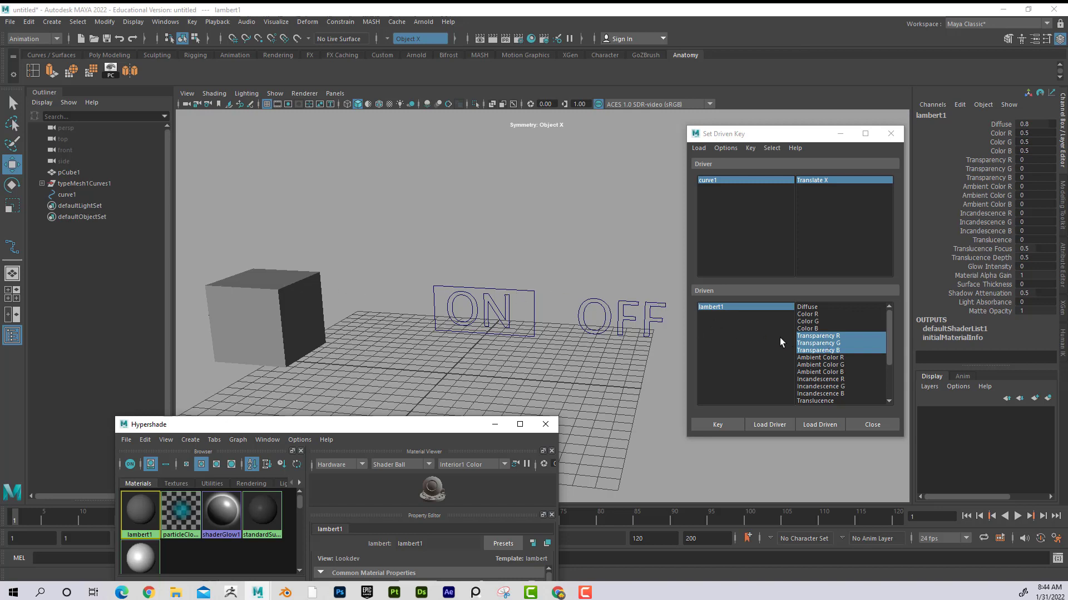
Step: Open lambert1 in the Attribute Editor to try its Transparency slider, and reselect the rectangle around ON
click(762, 307)
click(144, 511)
click(1063, 259)
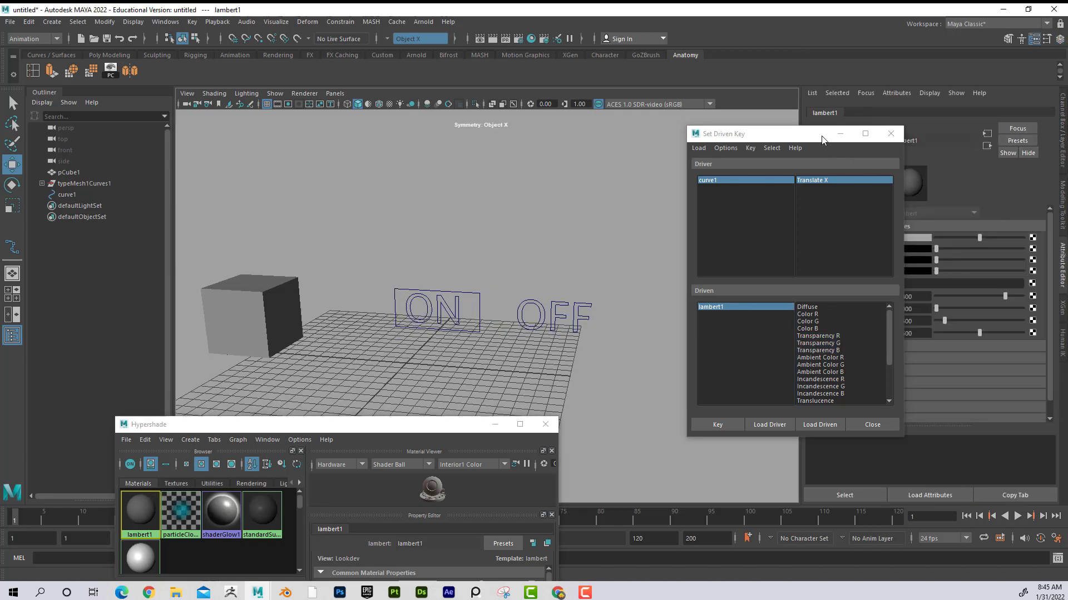
drag(823, 134, 670, 141)
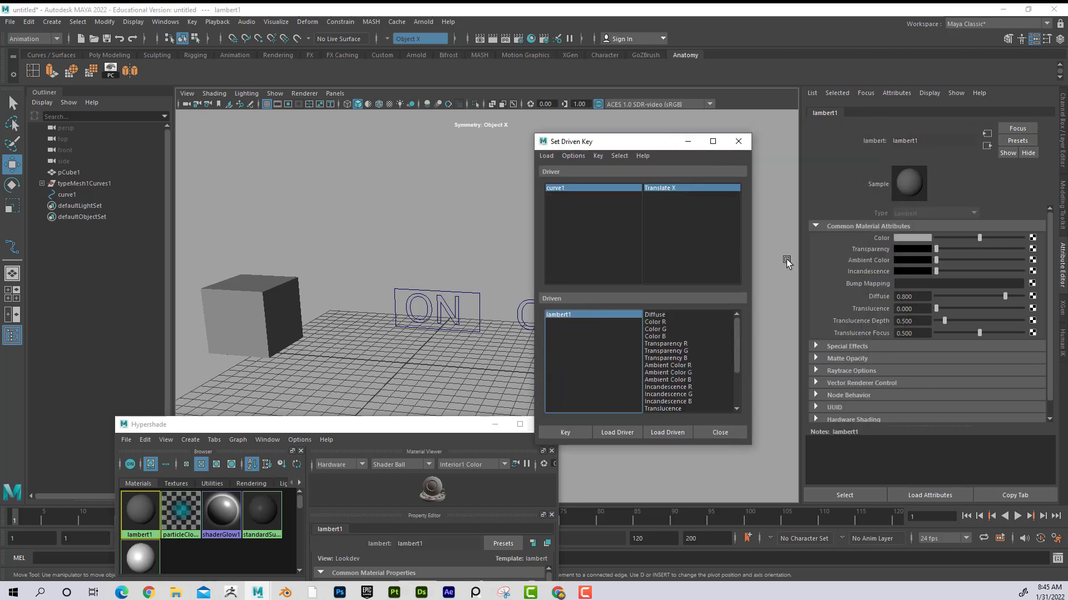
mouse_move(939, 251)
mouse_down()
mouse_move(1015, 252)
mouse_move(929, 248)
mouse_move(1030, 256)
mouse_move(925, 249)
mouse_up()
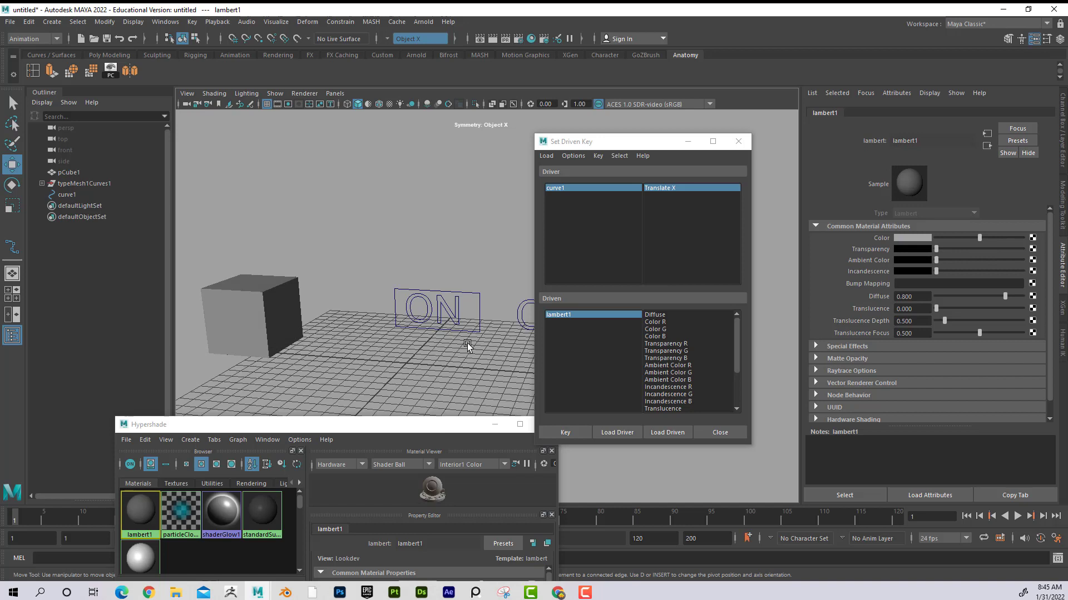
drag(645, 143, 756, 156)
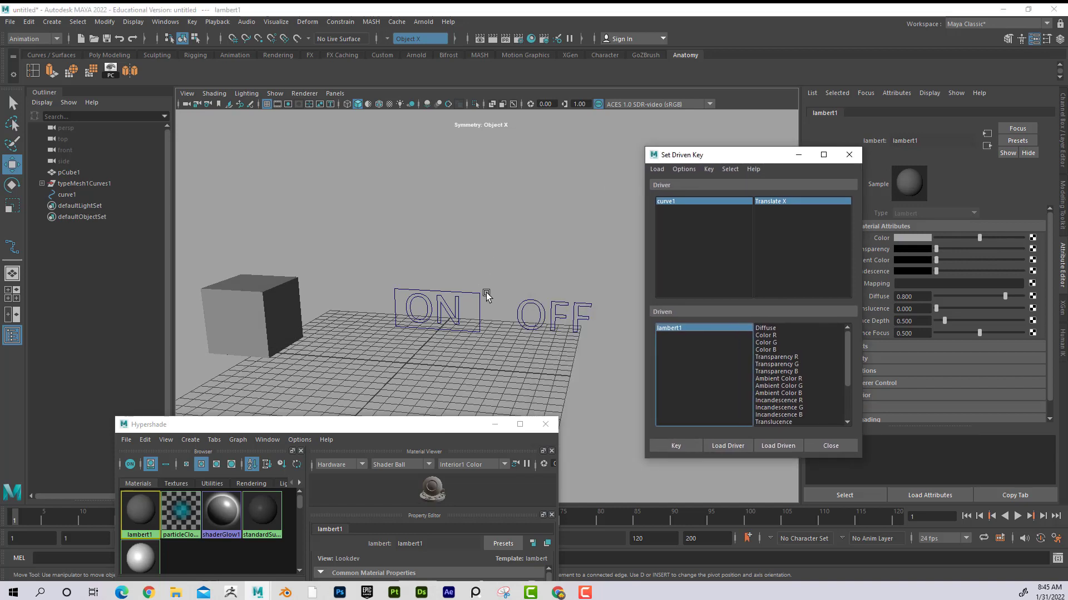
click(448, 304)
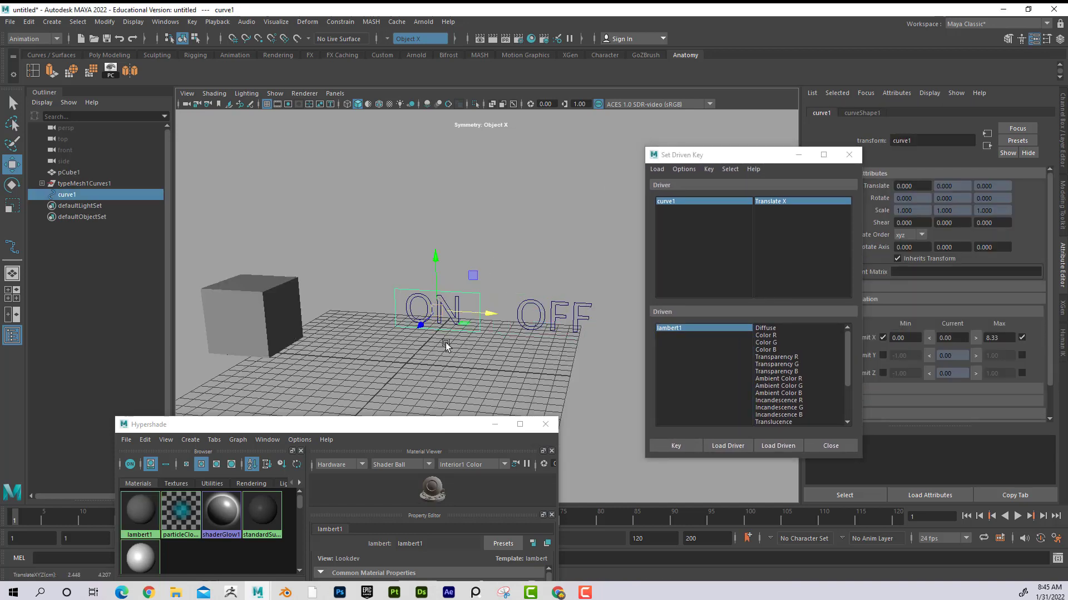
Step: Switch to the Ultimate_Complete_Rigged_Female scene, select the Skeleton slider, and expand the hierarchy down to the contents of Skeletal_System
mouse_move(257, 596)
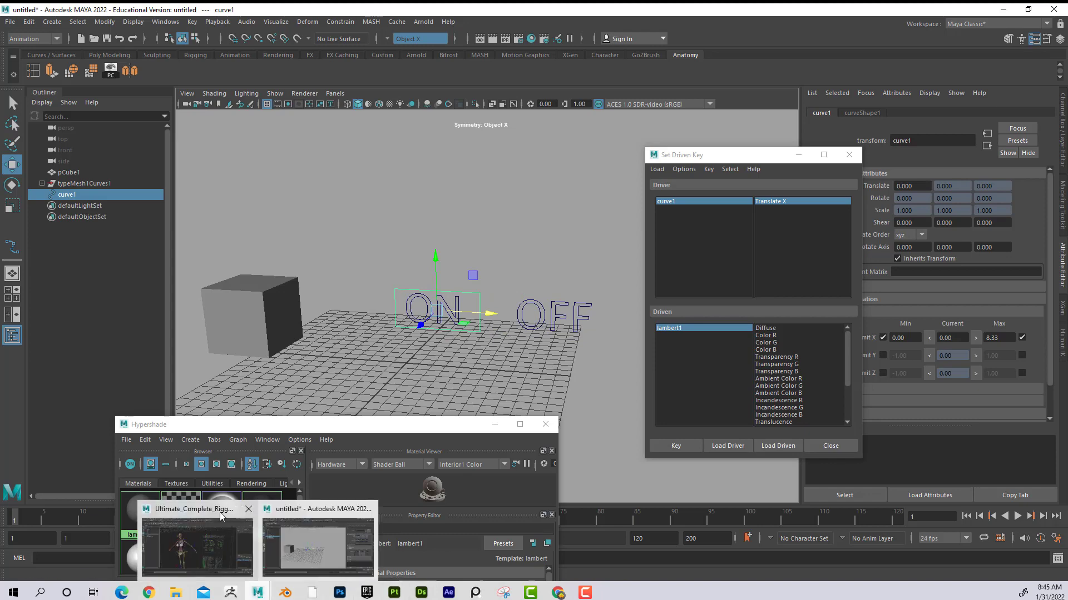
click(197, 542)
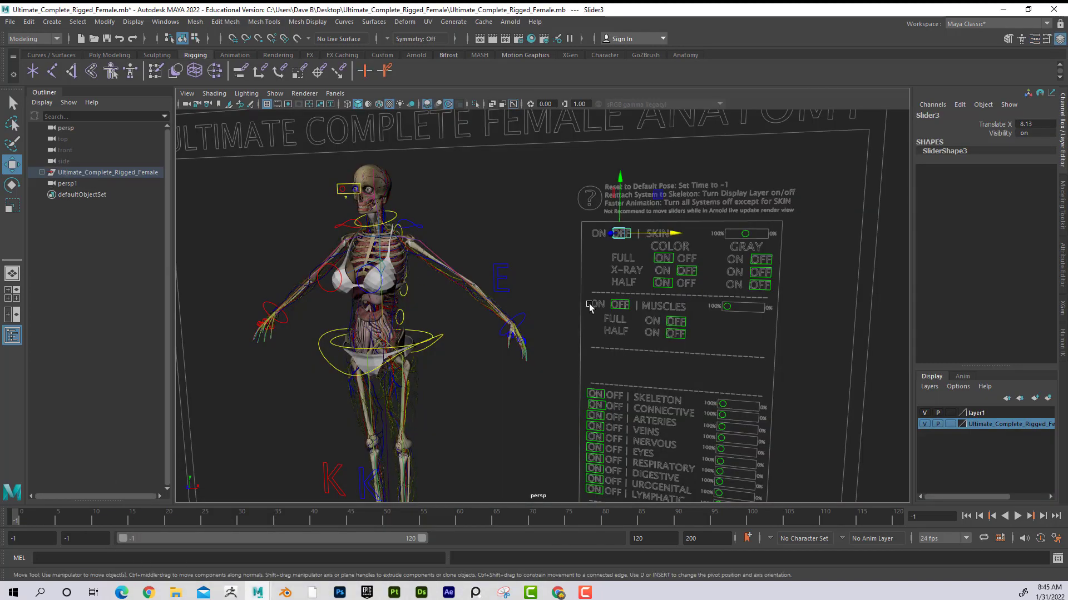
mouse_move(602, 392)
mouse_down()
mouse_move(674, 401)
mouse_move(552, 396)
mouse_move(687, 405)
mouse_move(599, 393)
mouse_up()
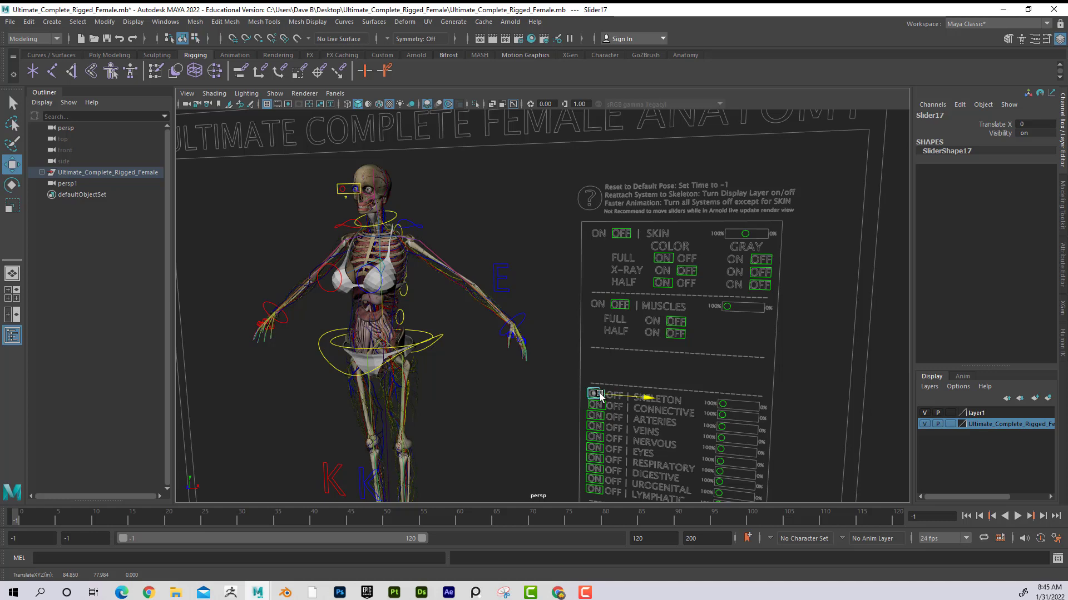
click(41, 172)
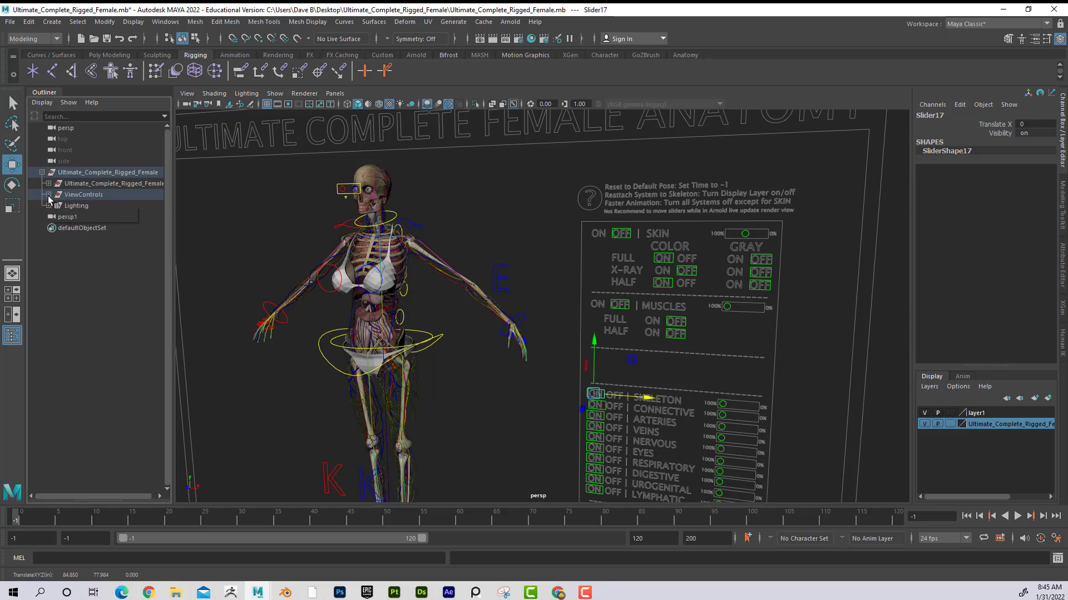
click(48, 184)
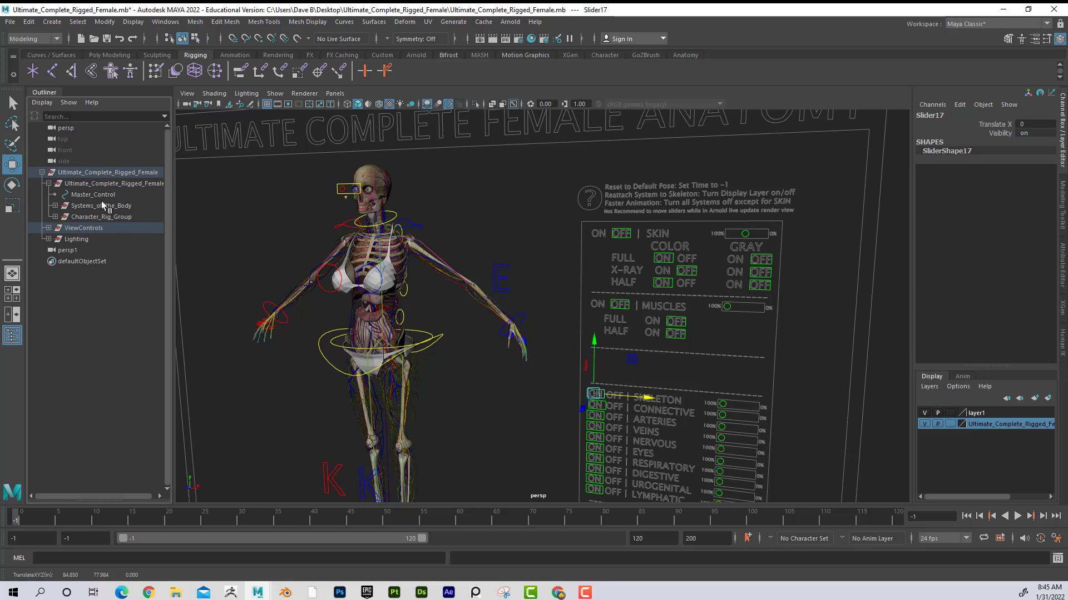
click(55, 206)
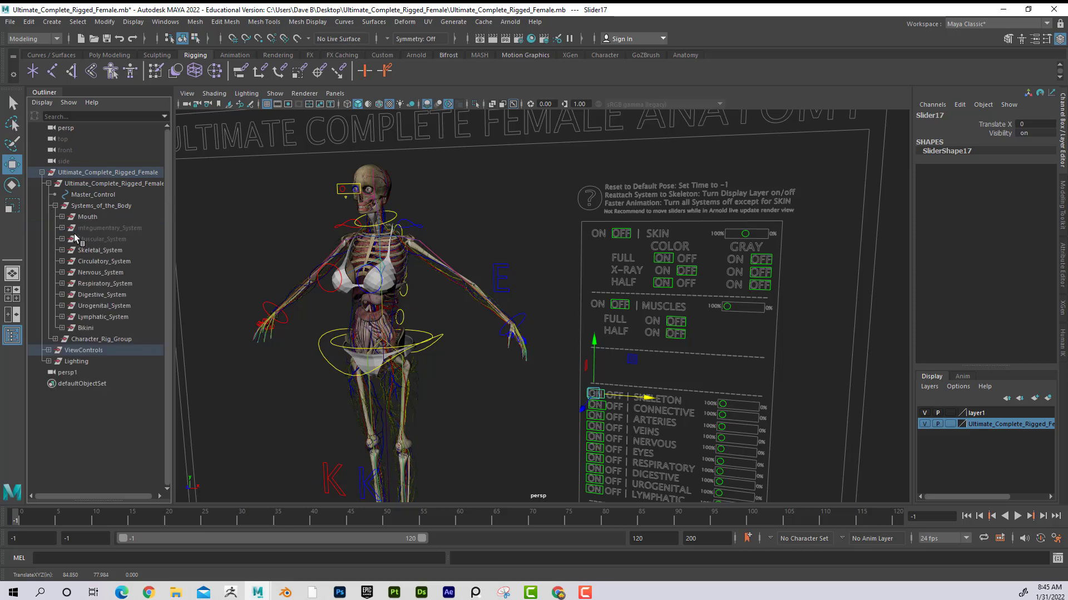
click(62, 250)
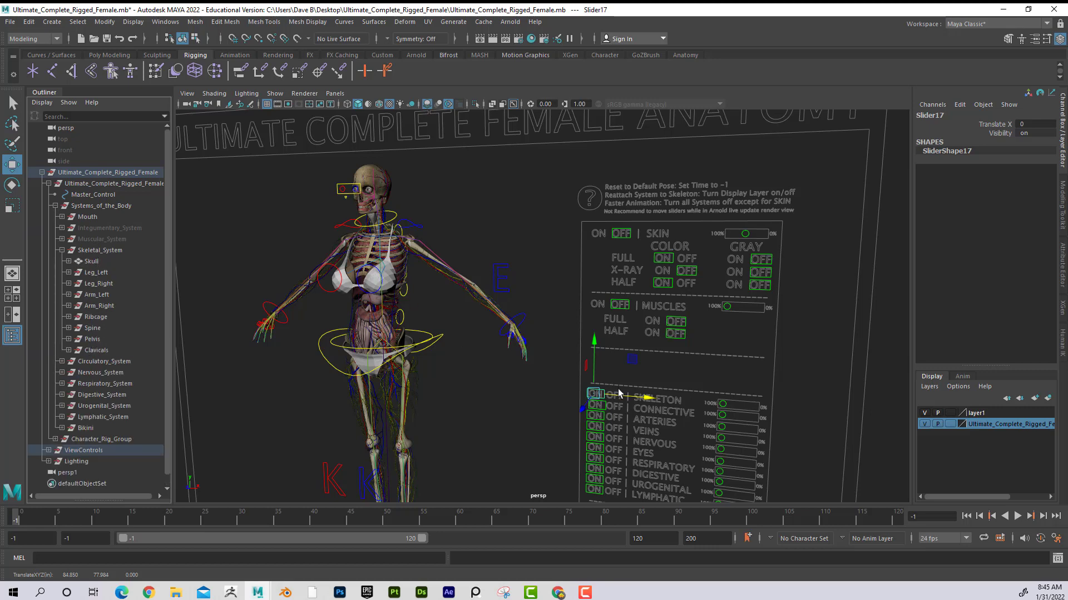
Step: Slide the Skeleton control between ON and OFF twice to check its effect on the Skeletal_System group
drag(637, 403, 688, 398)
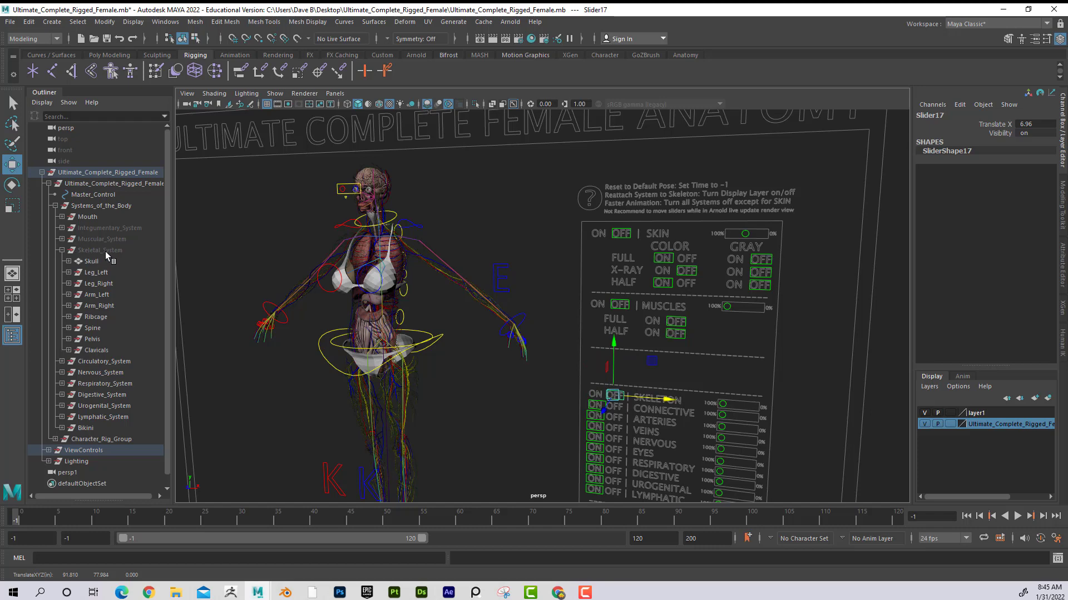
drag(667, 402, 546, 378)
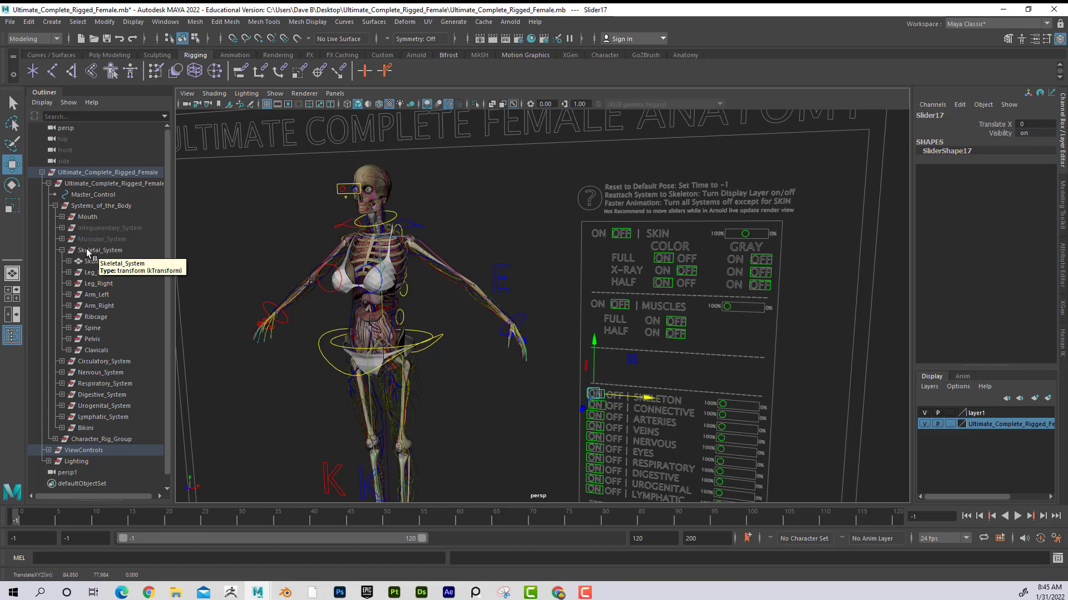
drag(650, 398, 698, 399)
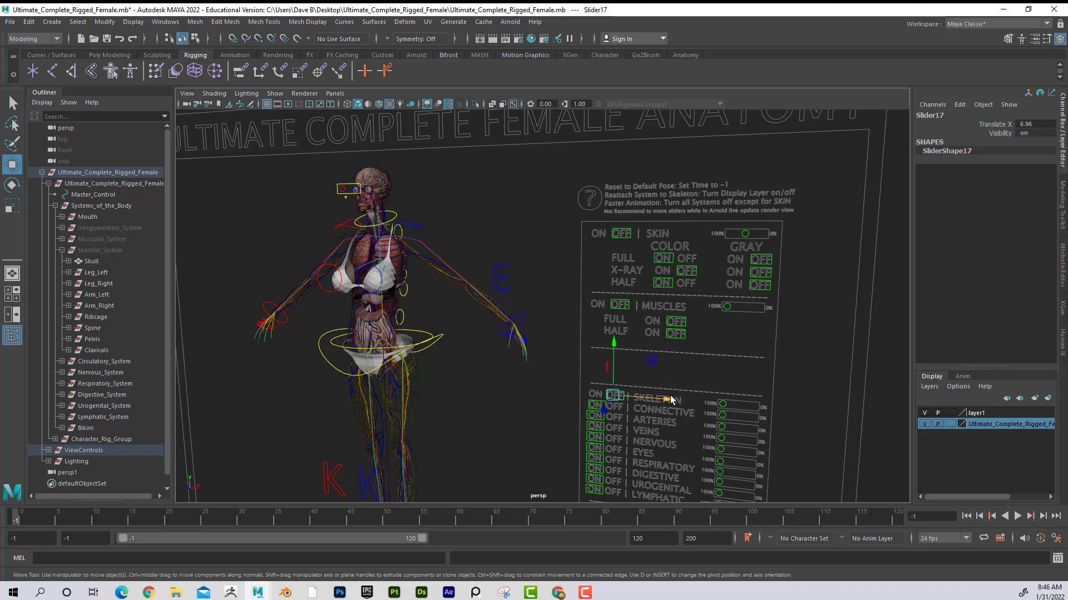
drag(671, 400, 551, 389)
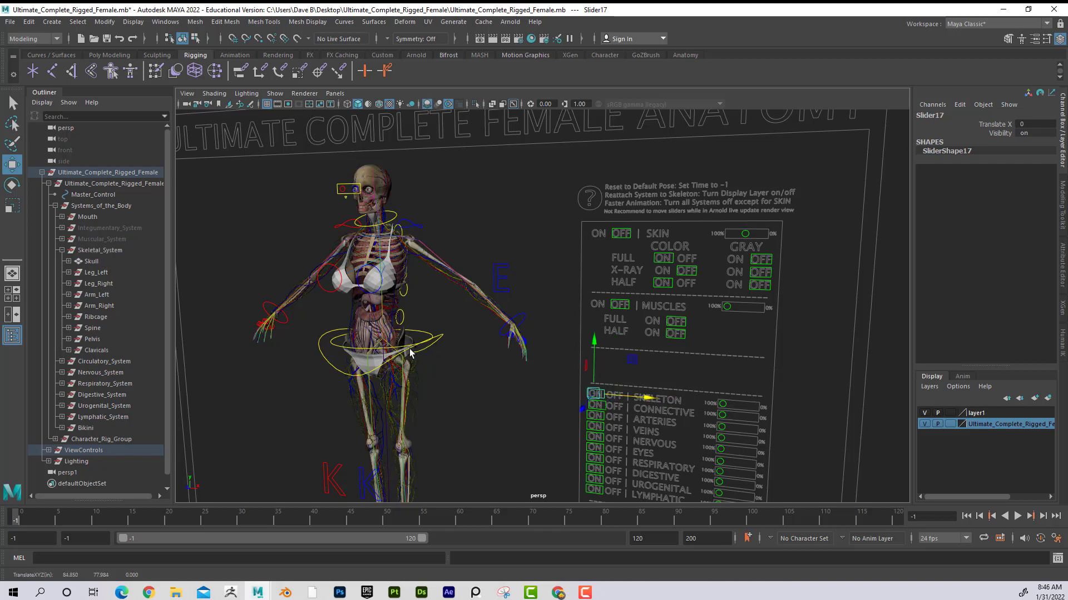